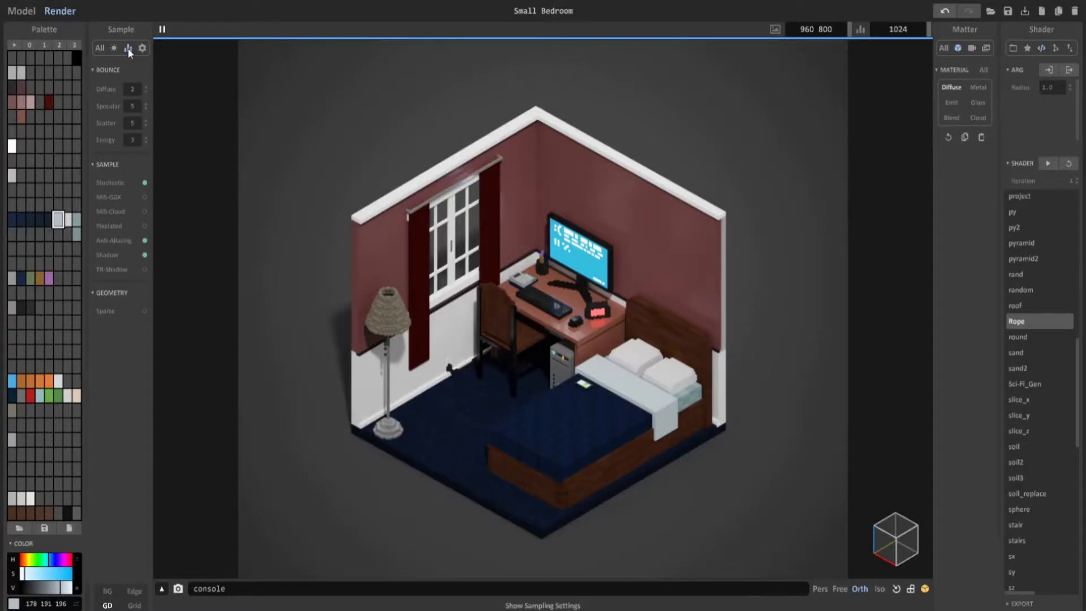
# Enable the MIS-GGX, MIS-Cloud and TR-Shadow sampling options for the render.
pyautogui.click(145, 211)
pyautogui.click(145, 270)
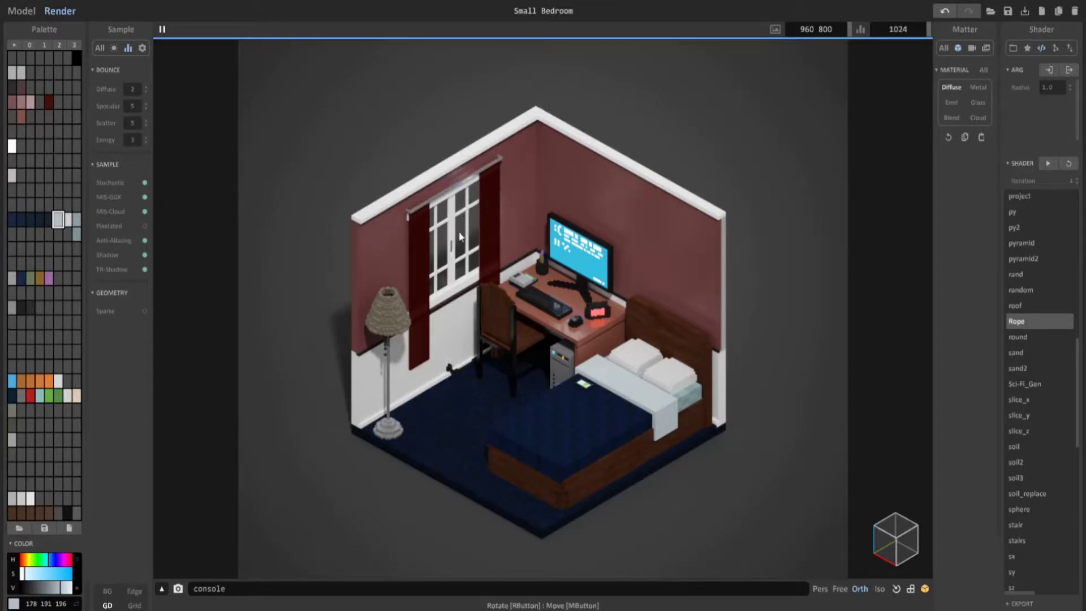
# Return to modelling and set an empty palette swatch in the orange row to coral (234 109 87).
pyautogui.click(22, 10)
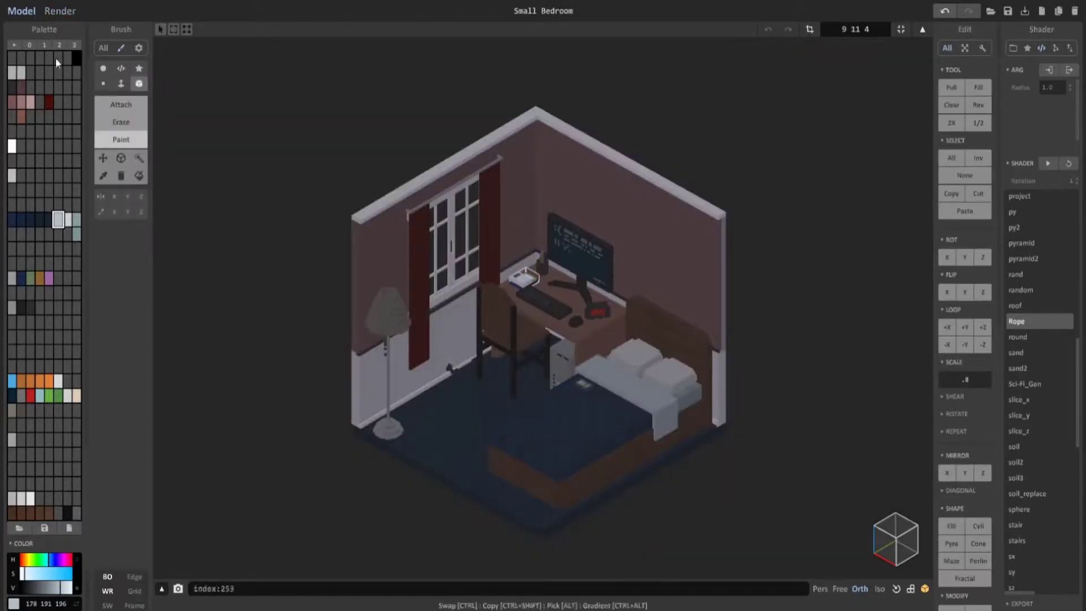
pyautogui.click(12, 352)
pyautogui.click(77, 380)
pyautogui.click(24, 560)
pyautogui.click(39, 573)
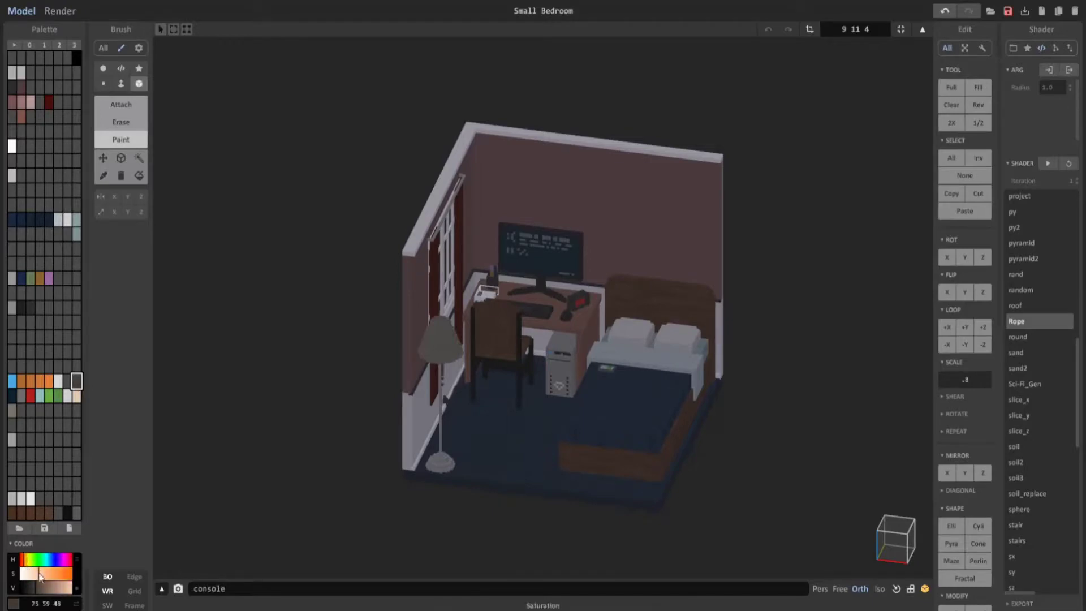
pyautogui.click(69, 587)
pyautogui.click(48, 574)
pyautogui.click(70, 560)
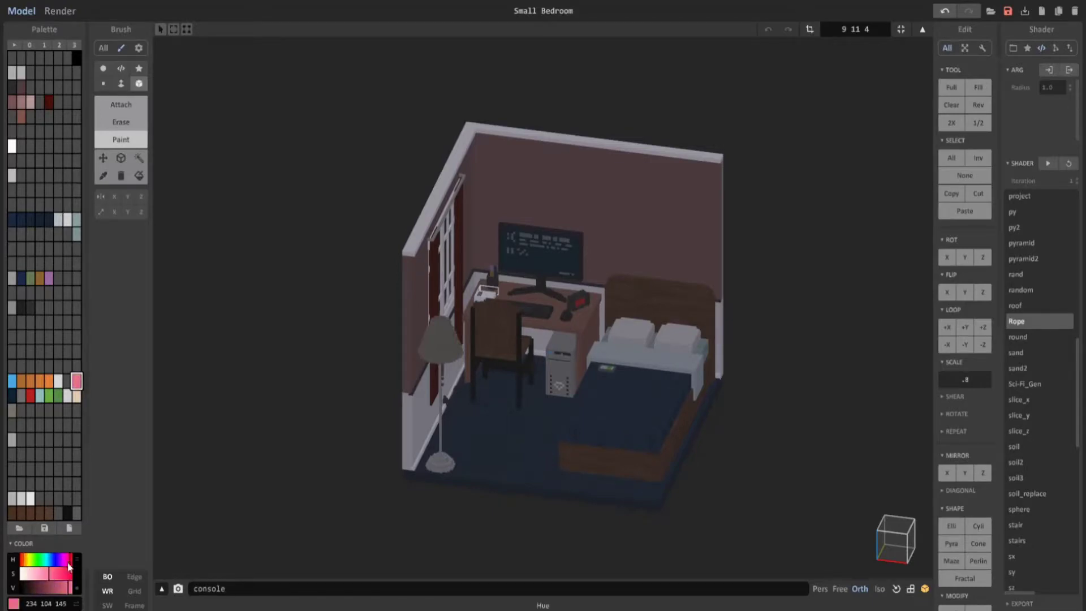
pyautogui.click(52, 573)
pyautogui.click(22, 560)
# Choose the Face brush and open the room shell object for voxel editing.
pyautogui.moveTo(283, 351); pyautogui.dragTo(169, 351, button='right')
pyautogui.scroll(4, 169, 339)
pyautogui.click(121, 84)
pyautogui.press('Tab')
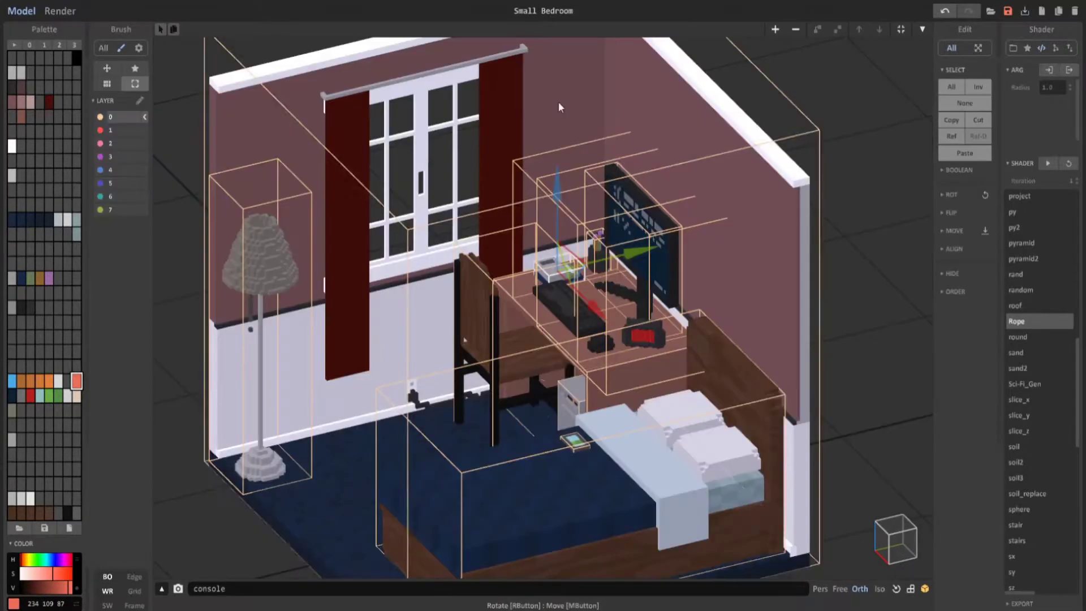
pyautogui.doubleClick(560, 107)
# Fill the openings of the window frame with the coral colour so it forms a backing panel.
pyautogui.click(452, 116)
pyautogui.hotkey('ctrl', 'z')
pyautogui.scroll(-3, 453, 116)
pyautogui.moveTo(238, 147); pyautogui.dragTo(381, 148, button='right')
pyautogui.scroll(4, 361, 141)
pyautogui.moveTo(346, 260); pyautogui.dragTo(471, 435)
pyautogui.moveTo(470, 436); pyautogui.dragTo(308, 167, button='right')
pyautogui.click(466, 235)
pyautogui.keyDown('alt'); pyautogui.click(309, 168); pyautogui.keyUp('alt')
pyautogui.press('g')
pyautogui.click(368, 240)
pyautogui.scroll(-5, 362, 242)
pyautogui.moveTo(492, 238)
pyautogui.mouseDown(button='right')
pyautogui.moveTo(359, 241)
pyautogui.moveTo(437, 260)
pyautogui.mouseUp(button='right')
pyautogui.keyDown('alt'); pyautogui.click(420, 260); pyautogui.keyUp('alt')
pyautogui.scroll(-2, 437, 259)
# Render the scene and change the window panel's swatch to pale peach (234 199 160).
pyautogui.click(60, 12)
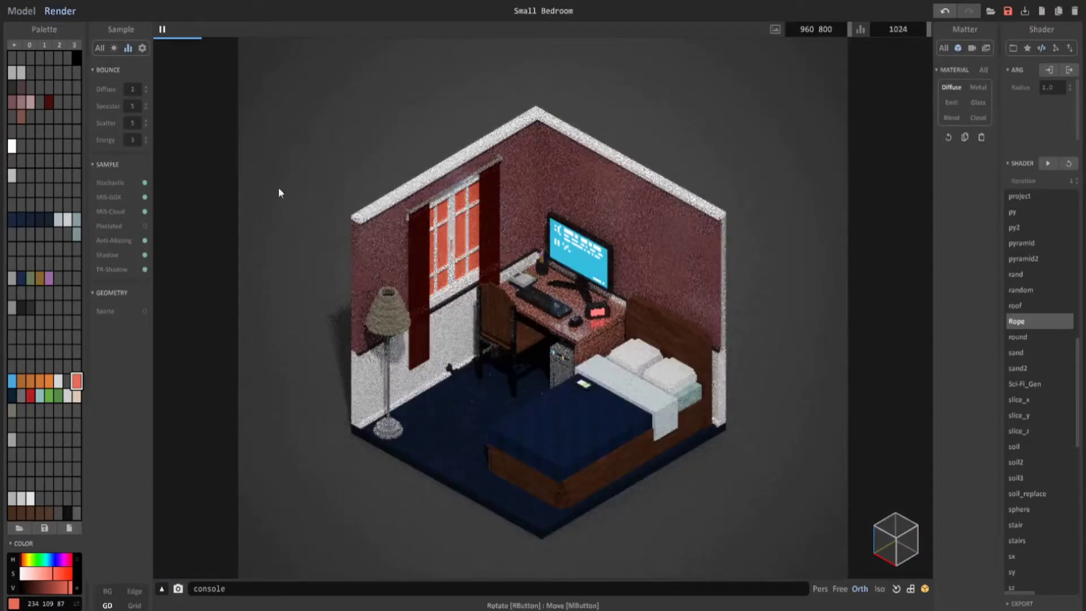
pyautogui.moveTo(56, 574); pyautogui.dragTo(36, 576)
pyautogui.click(24, 563)
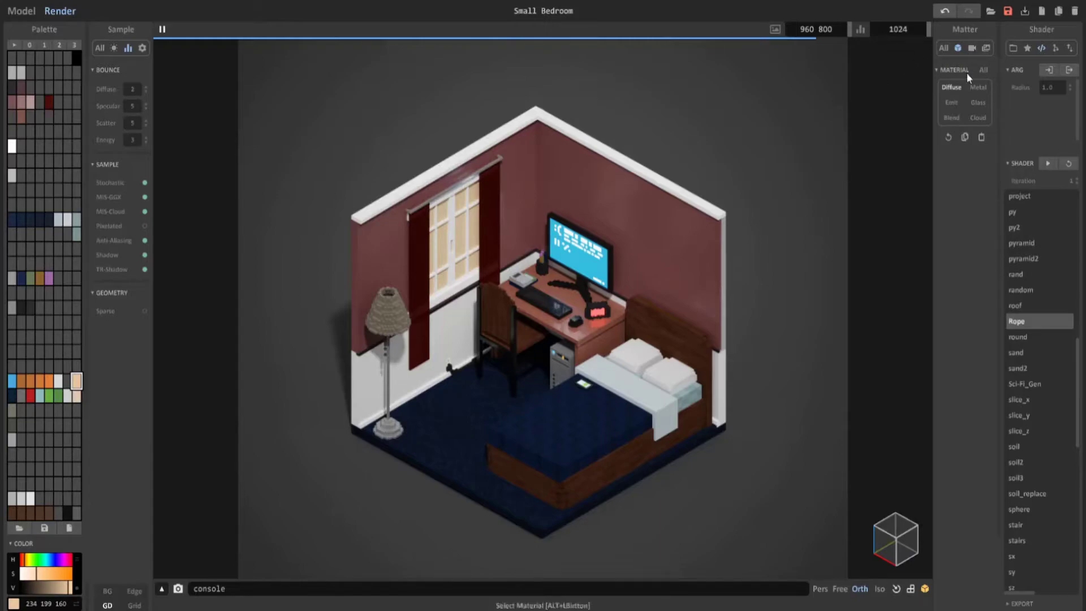
# Make the window panel's material emissive, with emission 100 and power level 2.
pyautogui.click(952, 103)
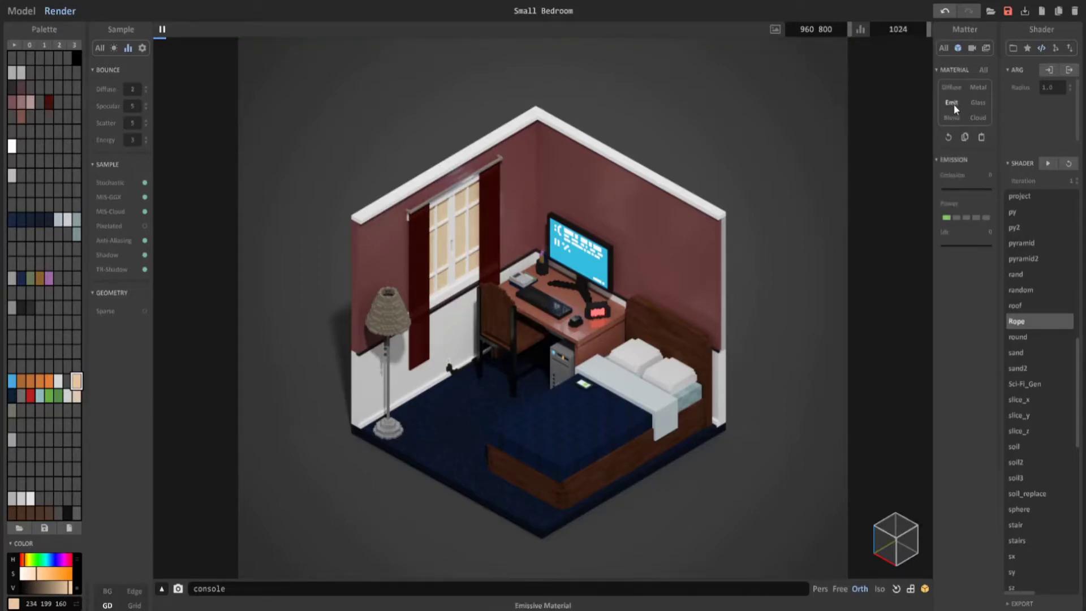
pyautogui.moveTo(972, 191); pyautogui.dragTo(992, 190)
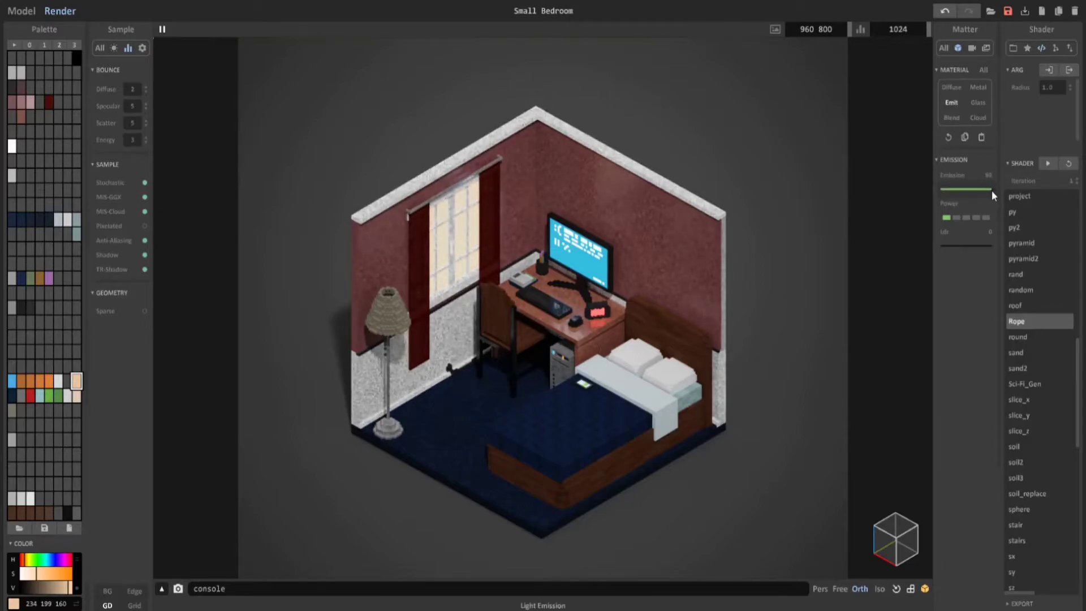
pyautogui.click(957, 218)
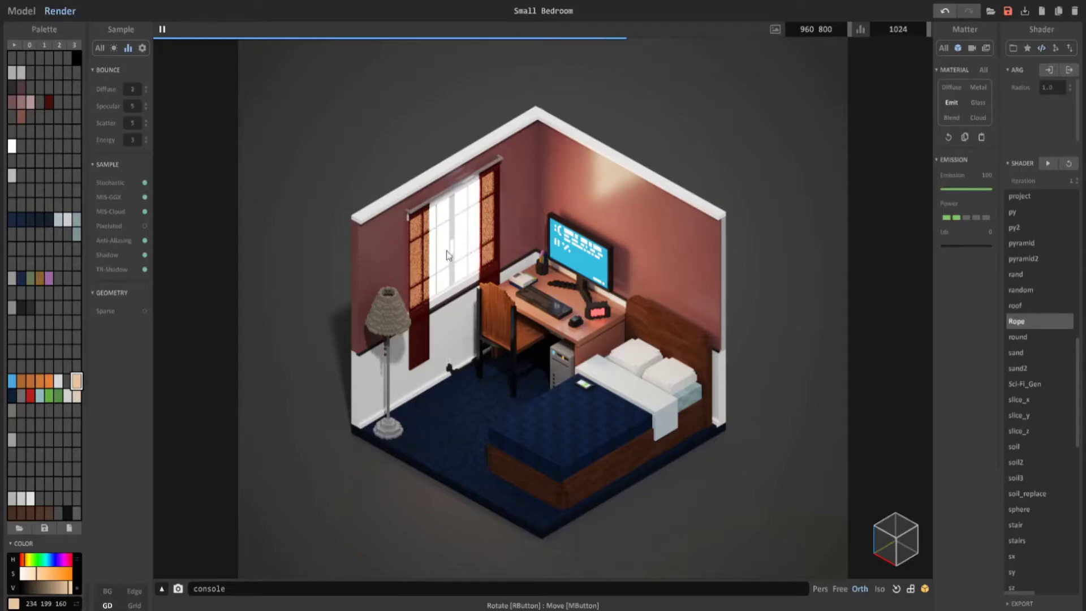
# Enable camera bloom, raising its mix to nearly the maximum and keeping the kernel size very small.
pyautogui.click(972, 49)
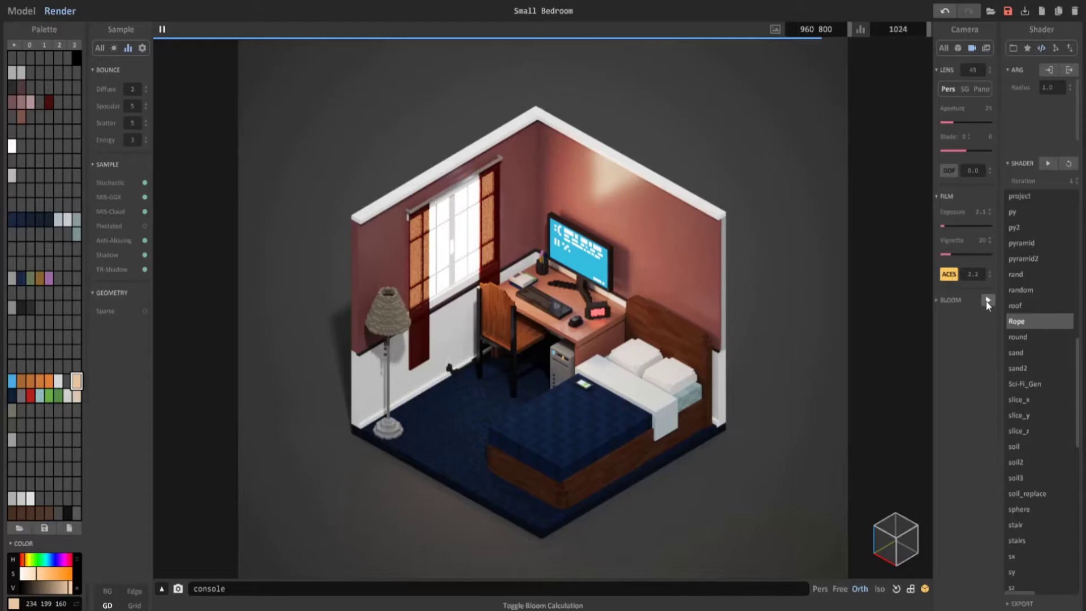
pyautogui.click(988, 300)
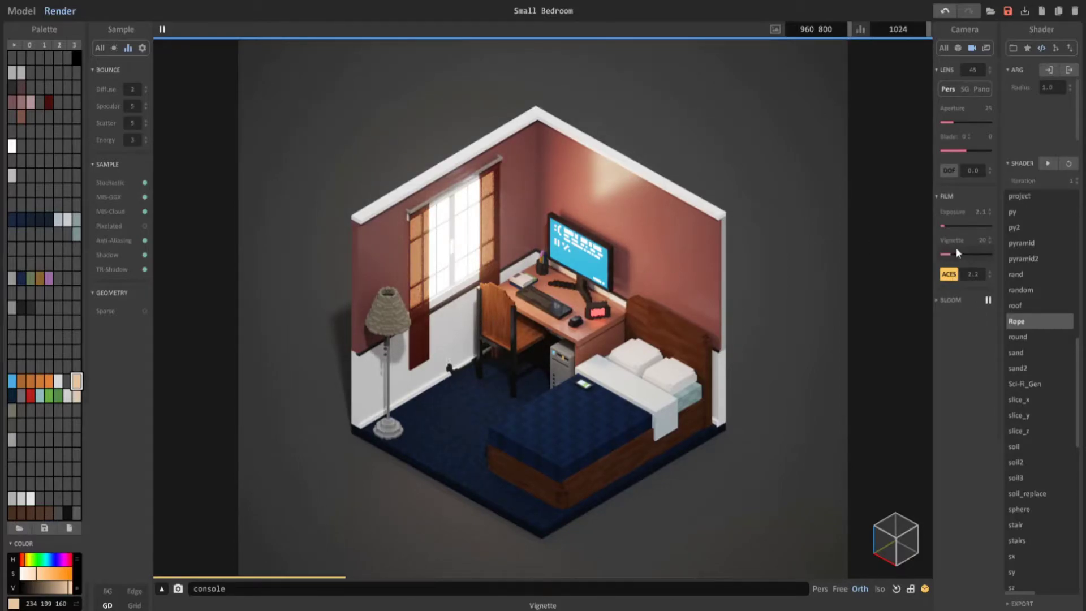
pyautogui.click(948, 300)
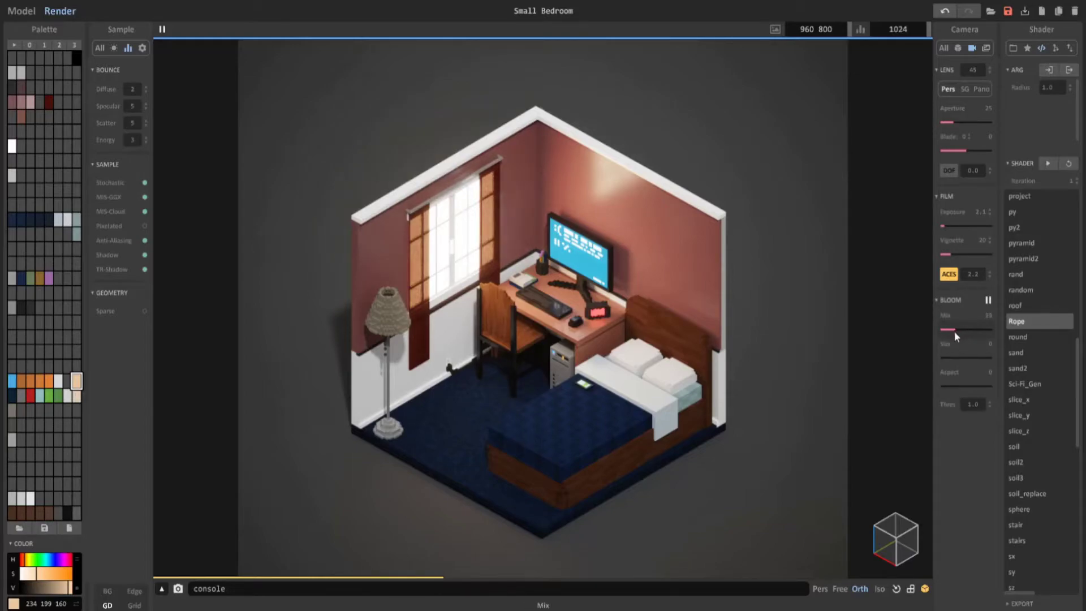
pyautogui.moveTo(955, 330); pyautogui.dragTo(1011, 364)
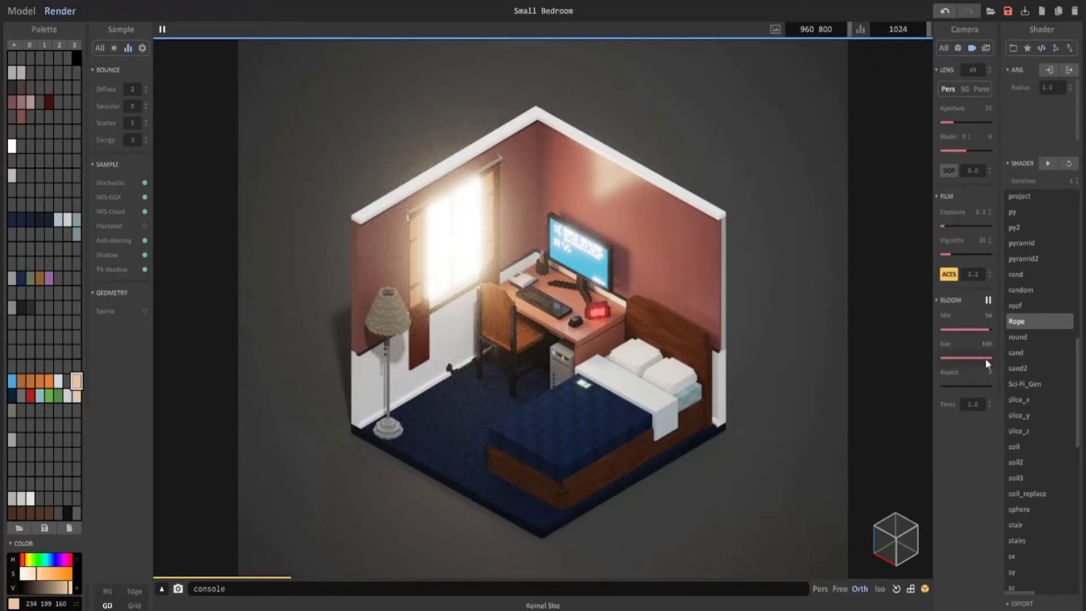
pyautogui.moveTo(986, 359); pyautogui.dragTo(942, 363)
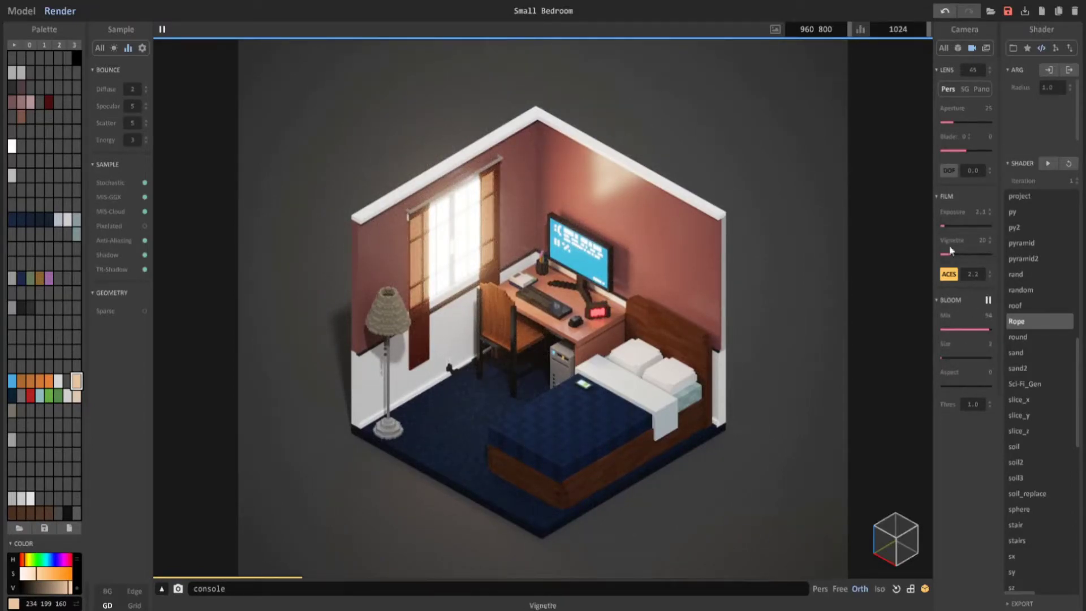
# Set the film vignette to 35 and raise the exposure to about 3.0.
pyautogui.moveTo(952, 251); pyautogui.dragTo(948, 227)
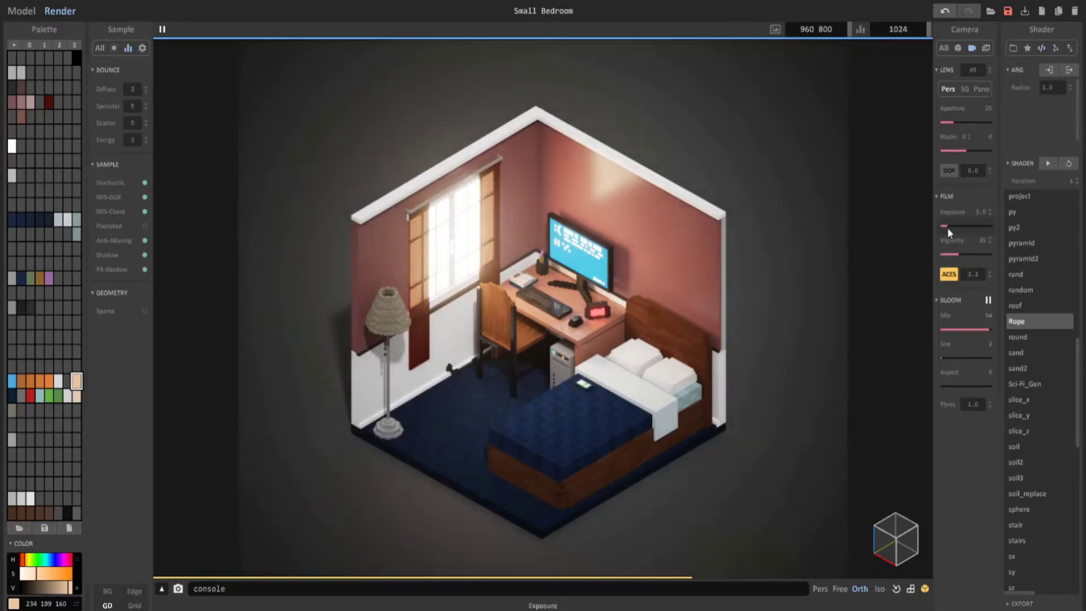
pyautogui.moveTo(760, 345); pyautogui.dragTo(752, 318, button='right')
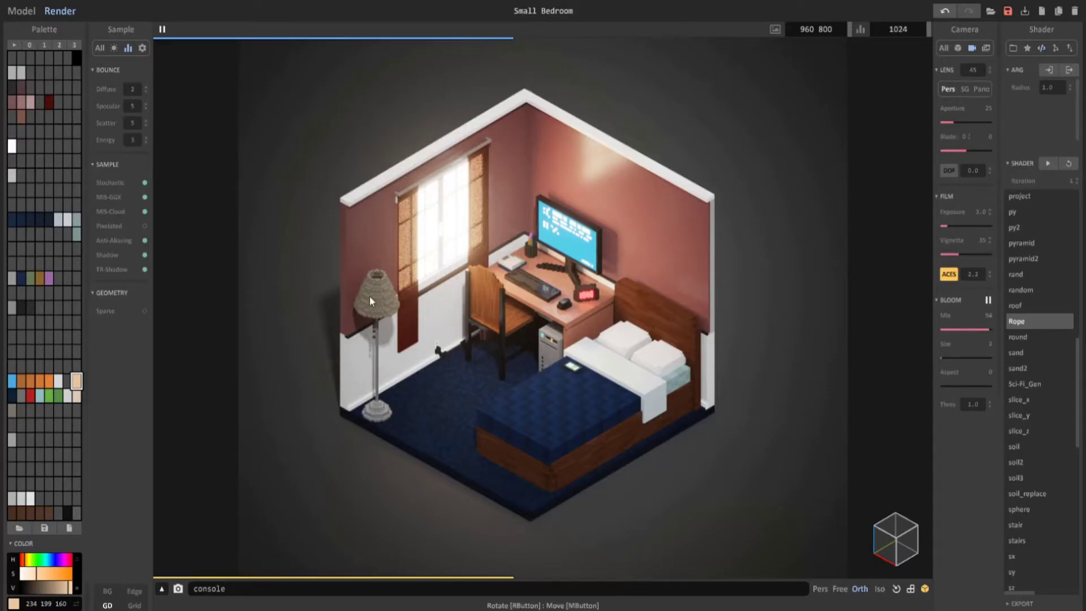
pyautogui.moveTo(525, 273); pyautogui.dragTo(700, 250, button='right')
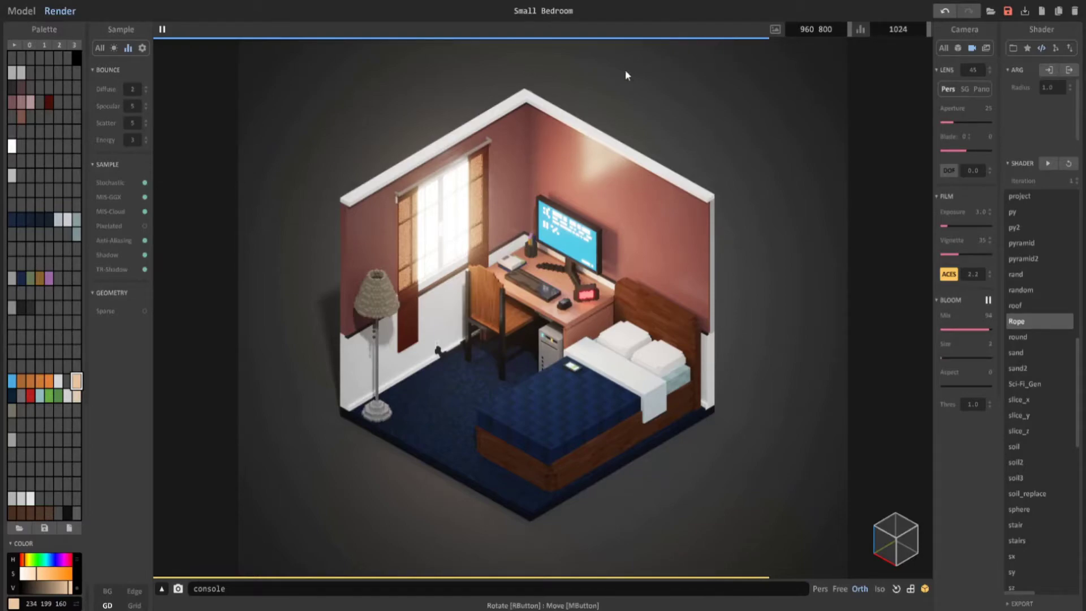
# Add a new 40 × 40 × 40 object in the model and position it high above the bedroom.
pyautogui.click(22, 11)
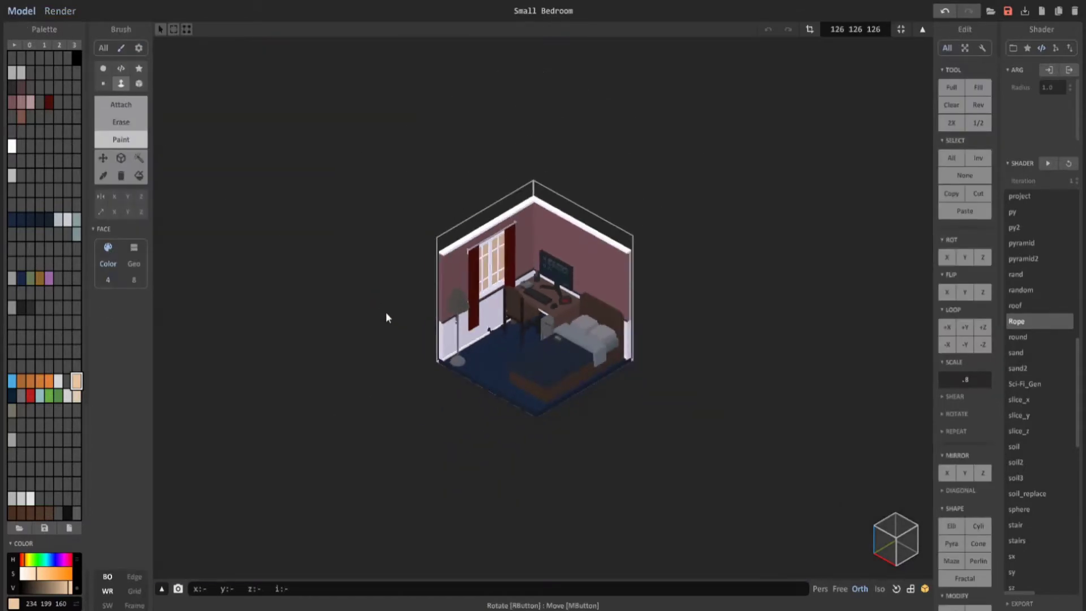
pyautogui.moveTo(541, 254); pyautogui.dragTo(540, 35)
pyautogui.moveTo(541, 54); pyautogui.dragTo(537, 177, button='middle')
pyautogui.moveTo(538, 177); pyautogui.dragTo(538, 99)
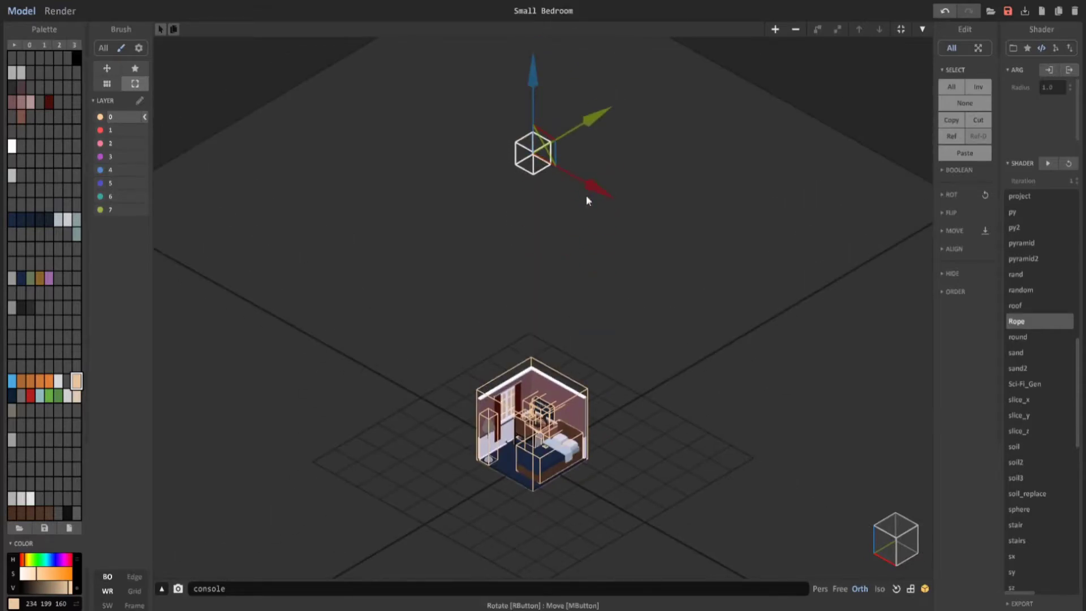
pyautogui.moveTo(560, 334); pyautogui.dragTo(553, 225, button='middle')
pyautogui.scroll(3, 498, 265)
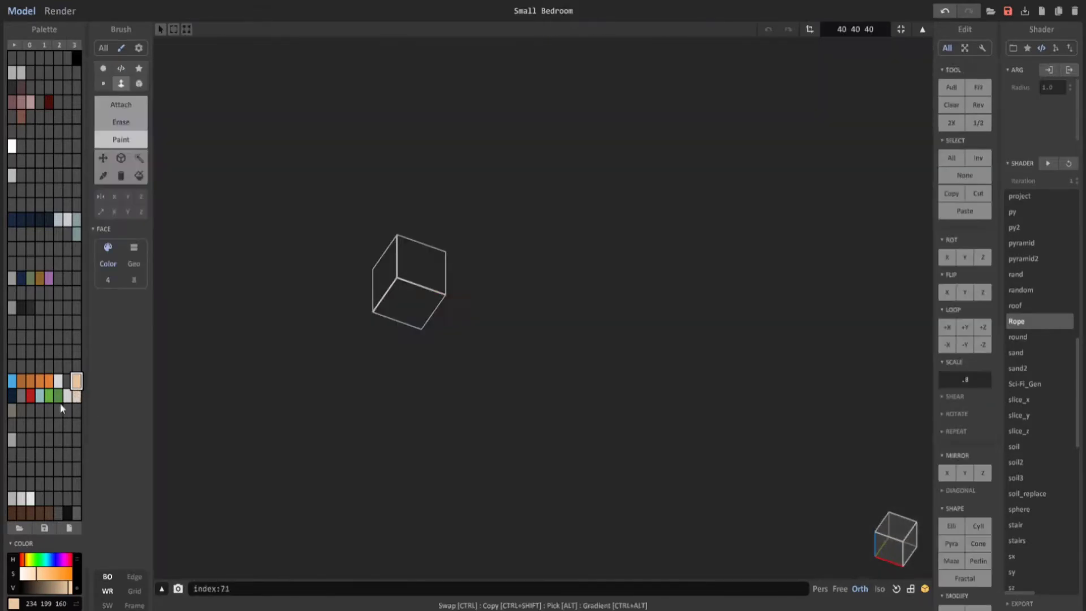
# Set an empty palette swatch above the blue one to teal (137 201 184).
pyautogui.click(11, 367)
pyautogui.click(36, 573)
pyautogui.moveTo(38, 560); pyautogui.dragTo(44, 560)
pyautogui.moveTo(47, 587); pyautogui.dragTo(61, 587)
# Attach a layer of teal voxels across the whole floor of the new object.
pyautogui.click(116, 104)
pyautogui.click(415, 305)
pyautogui.moveTo(440, 358); pyautogui.dragTo(430, 245, button='middle')
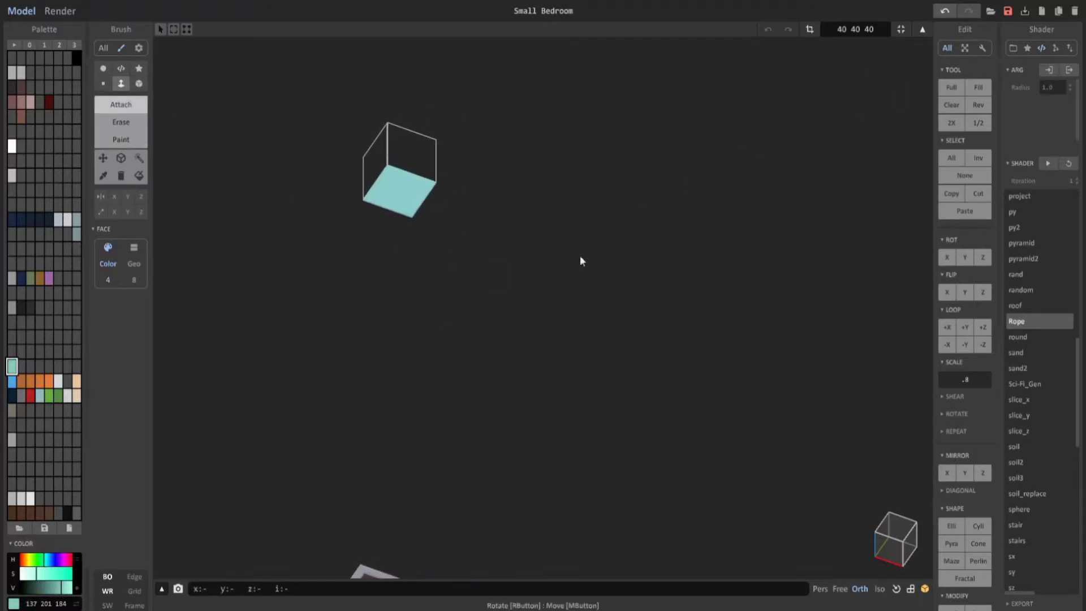
# Render the scene and make the teal material emissive, with emission 97 and power level 3.
pyautogui.click(61, 11)
pyautogui.click(958, 48)
pyautogui.click(951, 102)
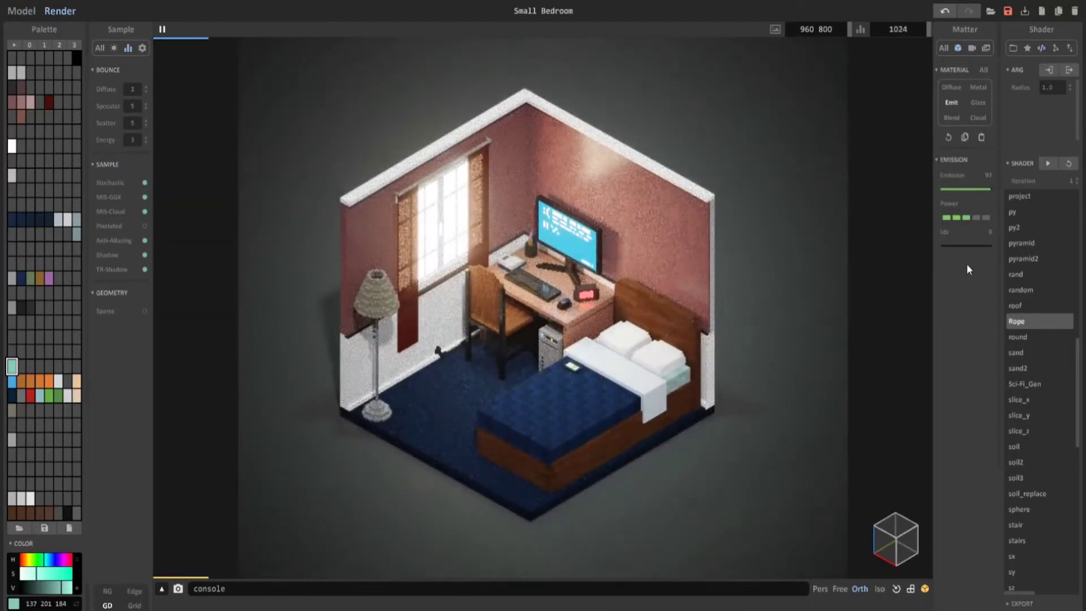
pyautogui.click(975, 218)
pyautogui.click(963, 219)
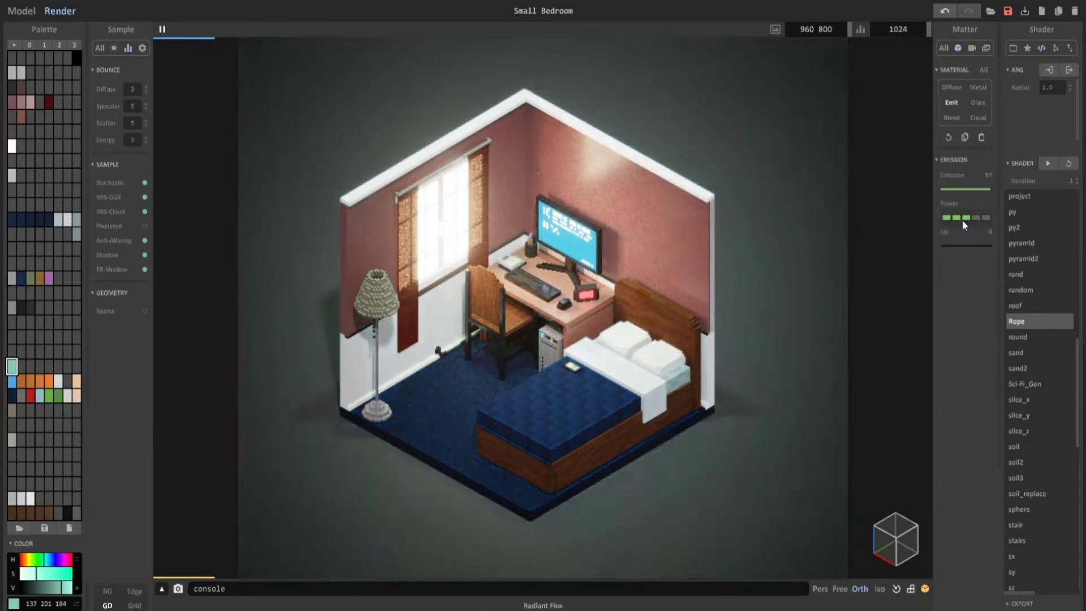
# Lower the teal light panel closer to the bedroom in the model and render the scene again.
pyautogui.click(22, 10)
pyautogui.moveTo(440, 220); pyautogui.dragTo(618, 240, button='right')
pyautogui.press('Tab')
pyautogui.scroll(3, 618, 240)
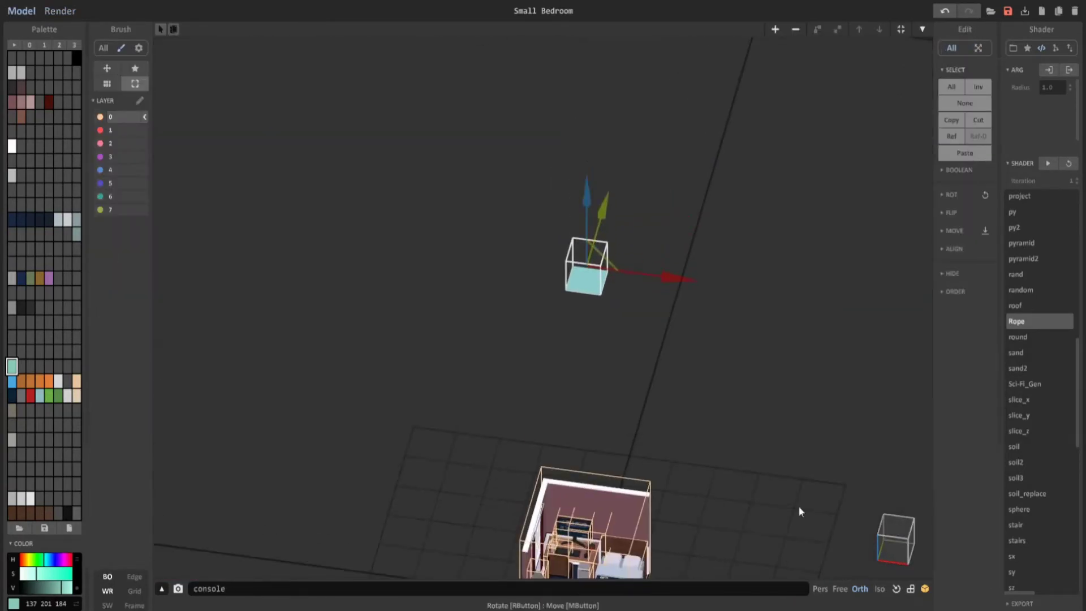
pyautogui.click(893, 549)
pyautogui.moveTo(602, 107); pyautogui.dragTo(599, 202)
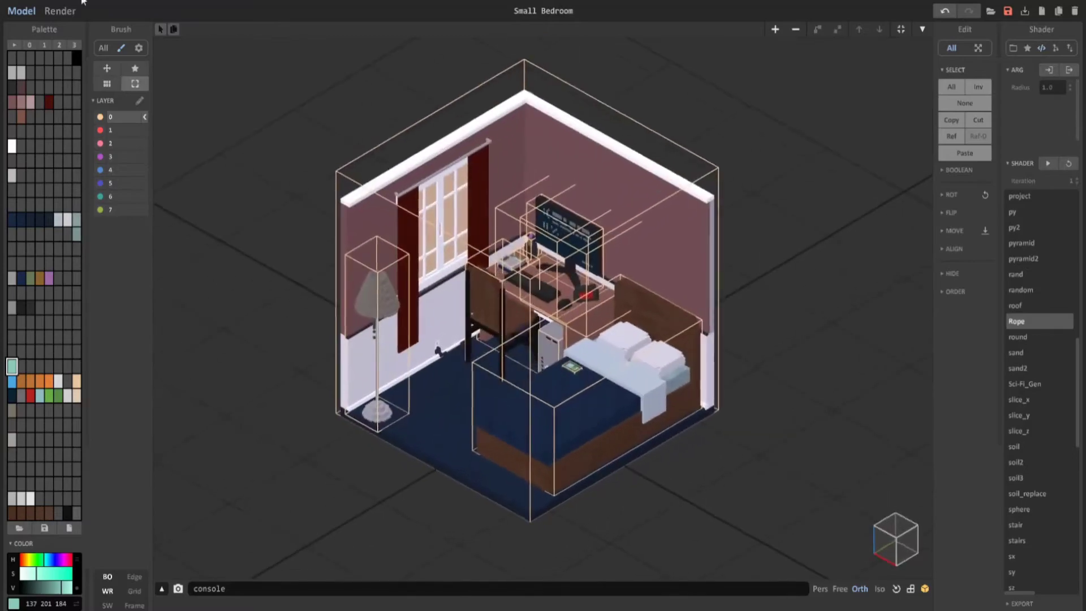
pyautogui.click(59, 12)
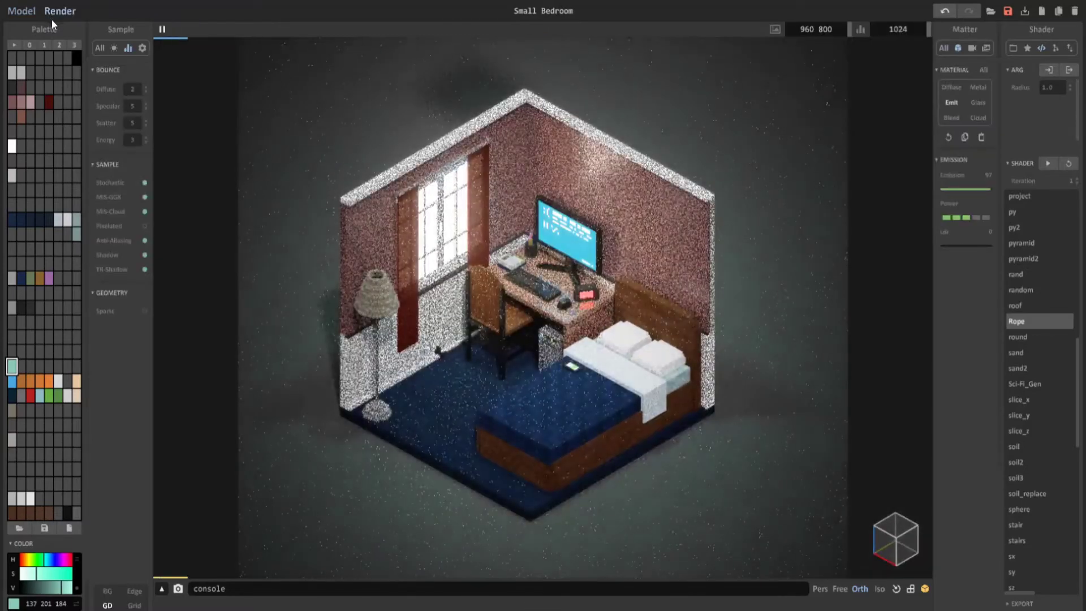
pyautogui.click(22, 11)
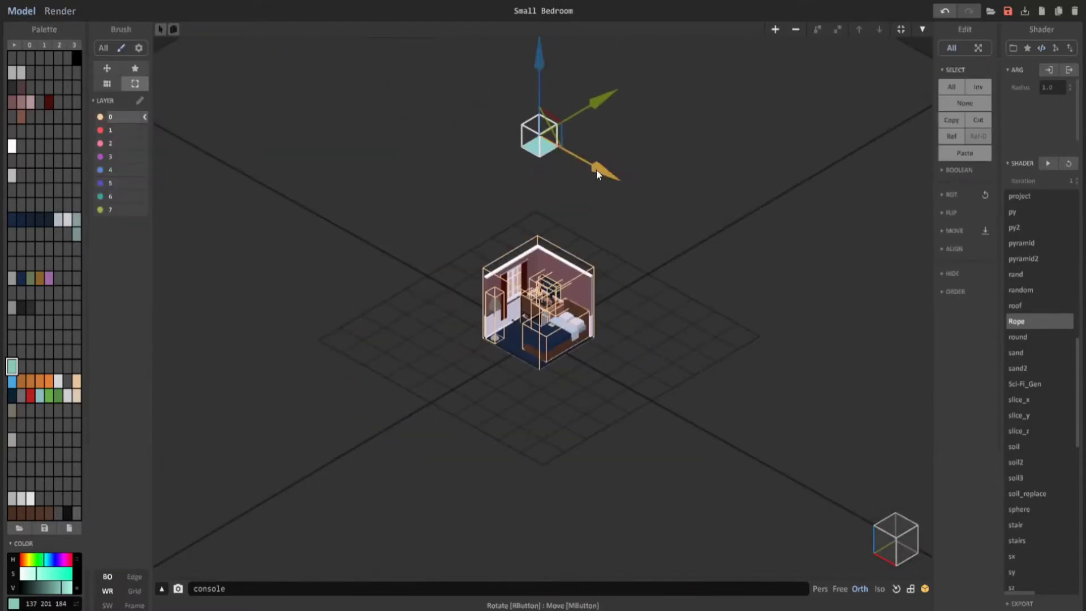
pyautogui.press('Tab')
pyautogui.click(57, 12)
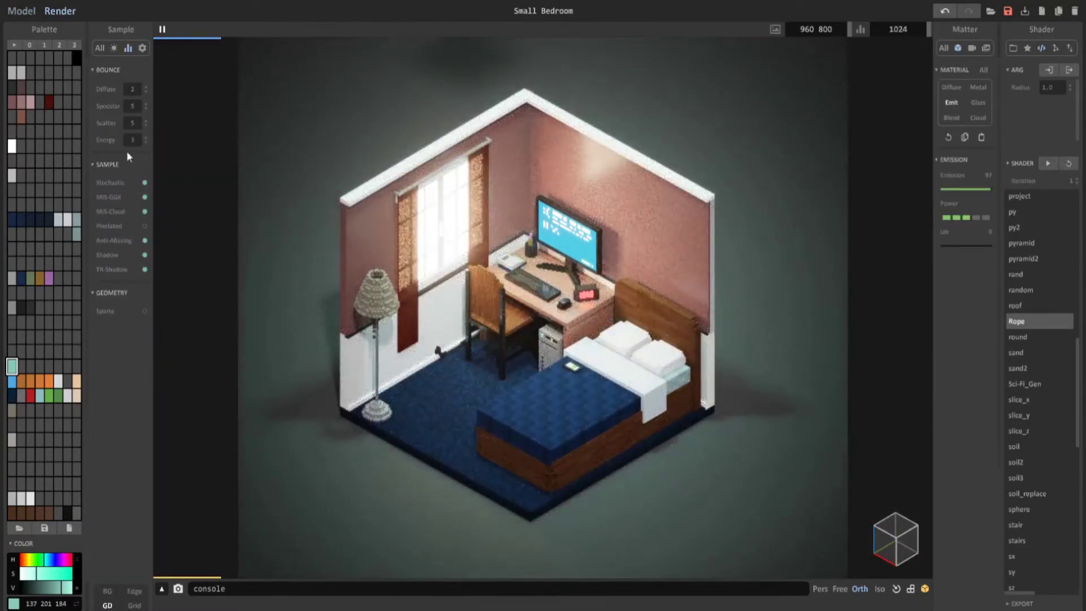
# Tint the sun light teal with hue about 178, saturation 74 and value 209, and set the sky intensity to 56.
pyautogui.click(113, 49)
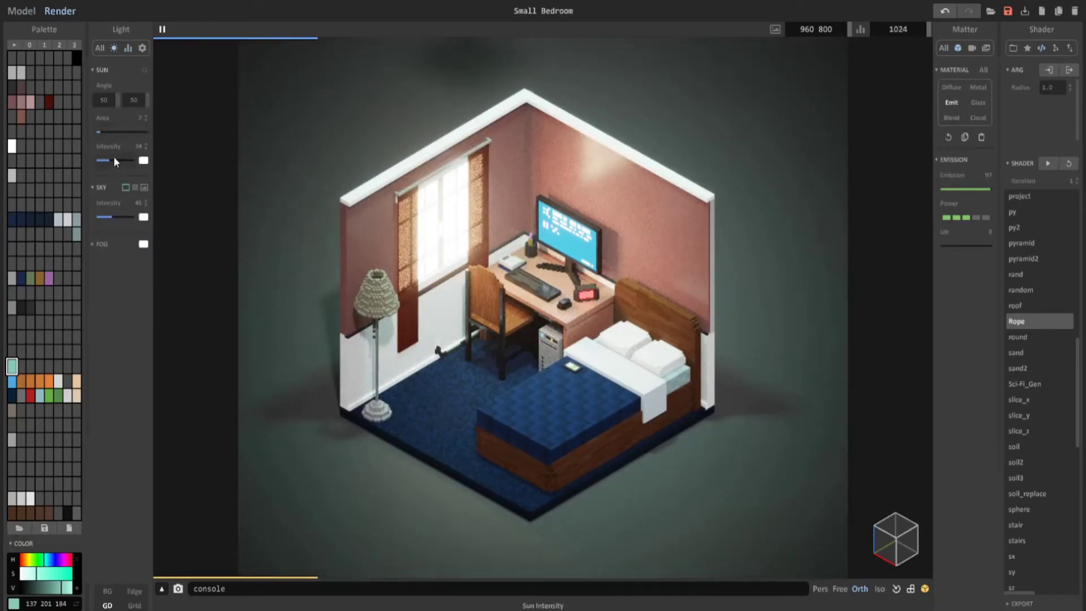
pyautogui.click(143, 161)
pyautogui.click(196, 164)
pyautogui.click(195, 181)
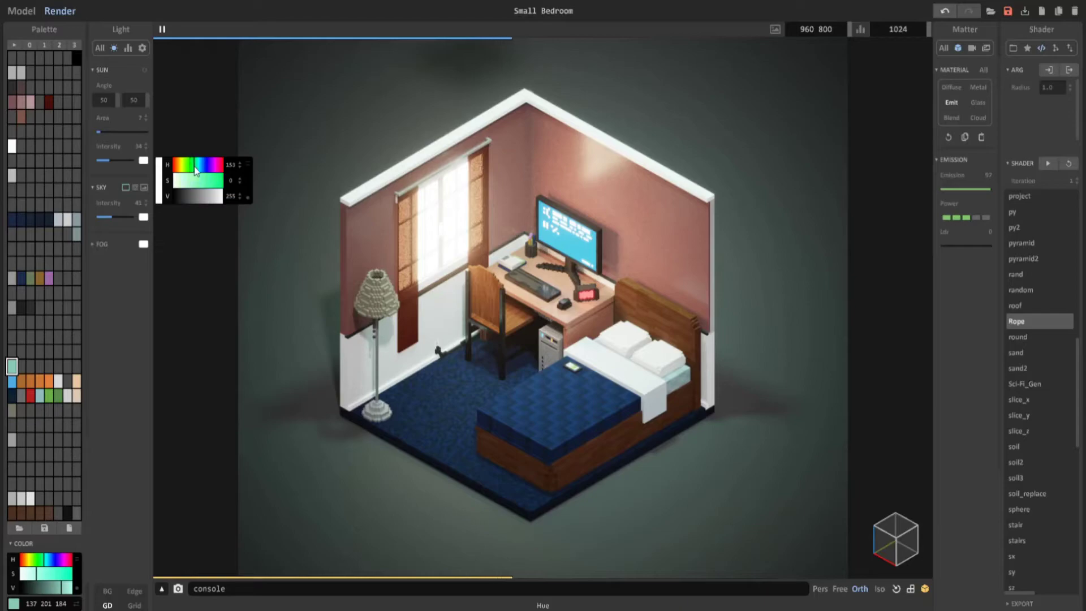
pyautogui.click(188, 181)
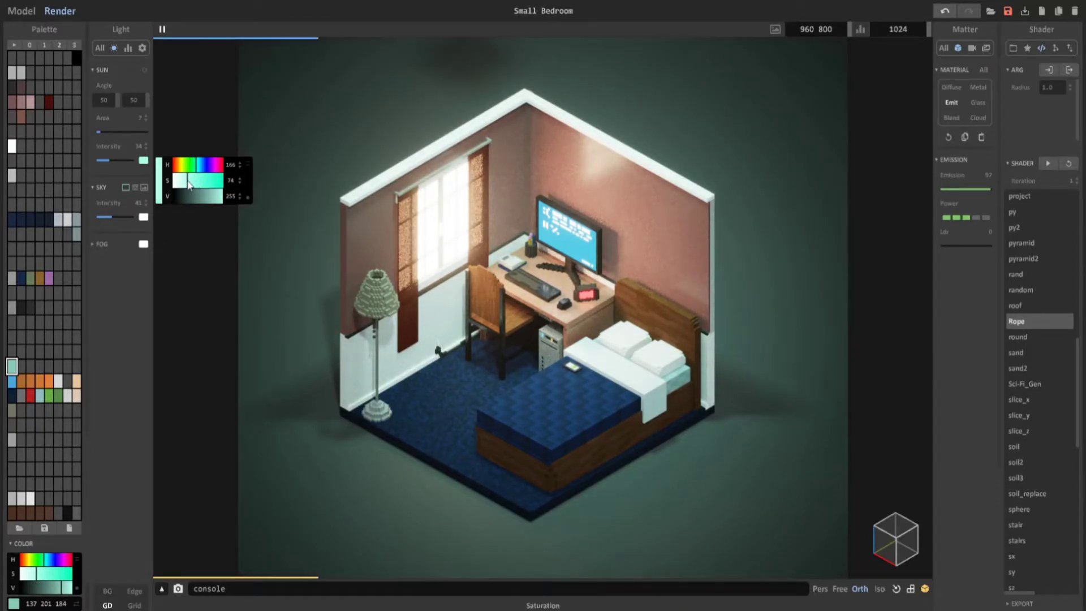
pyautogui.click(216, 199)
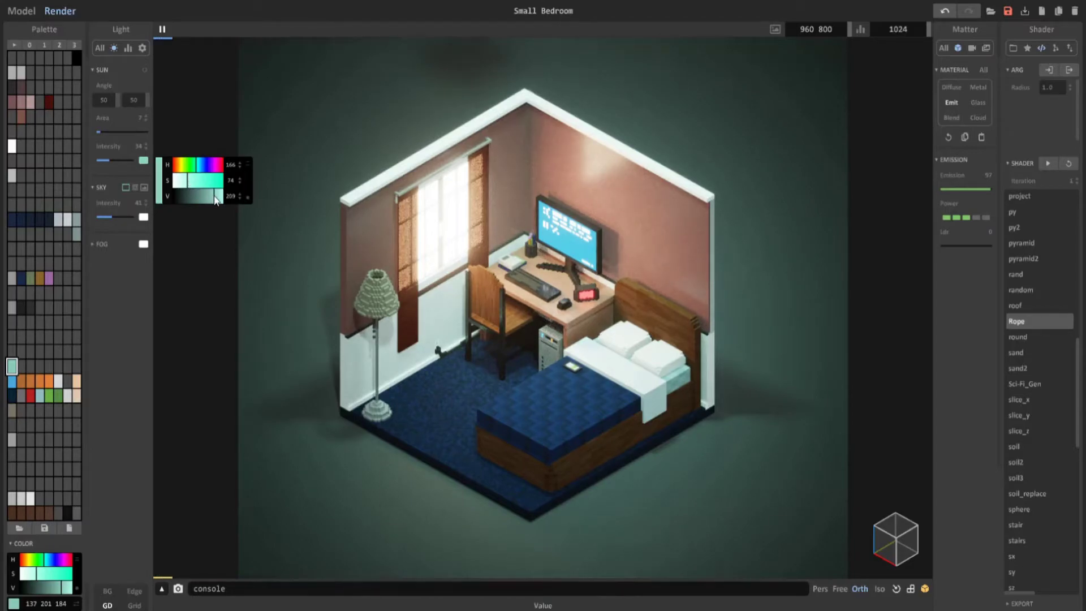
pyautogui.click(198, 168)
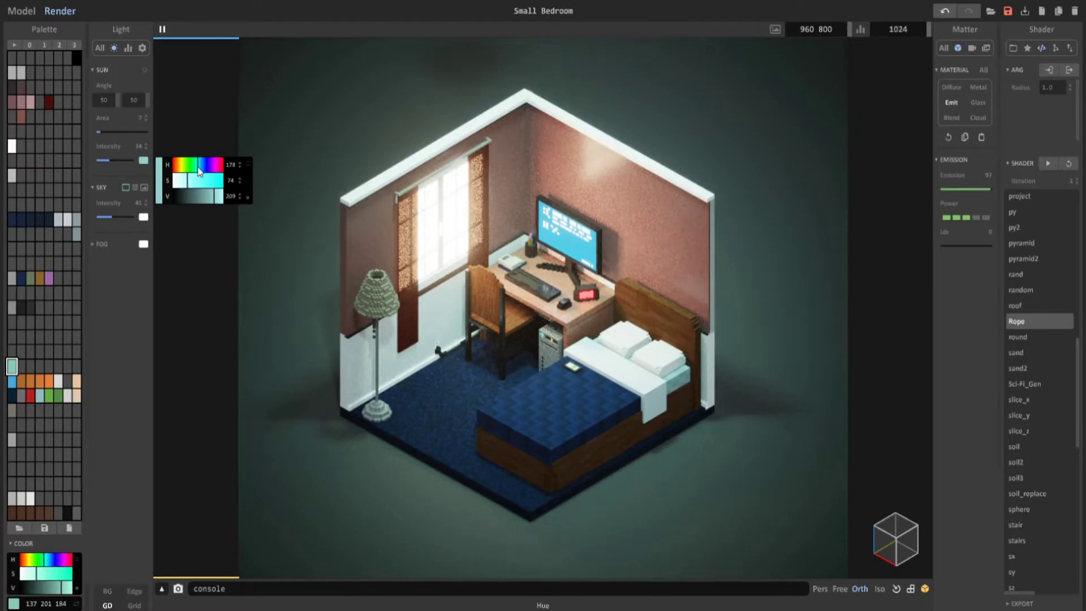
pyautogui.moveTo(121, 214); pyautogui.dragTo(90, 214)
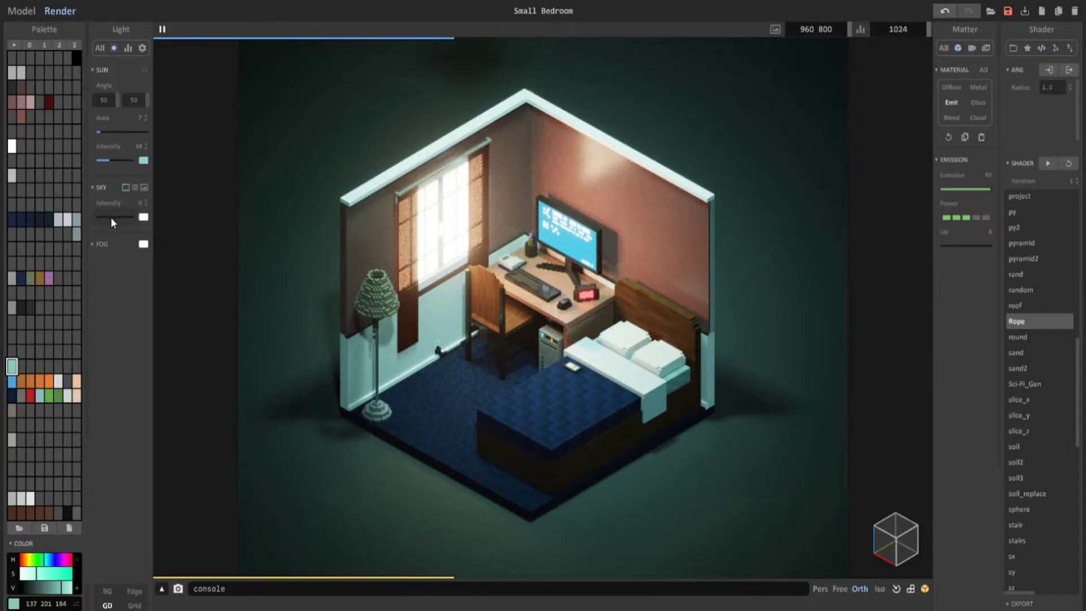
pyautogui.moveTo(111, 217); pyautogui.dragTo(117, 216)
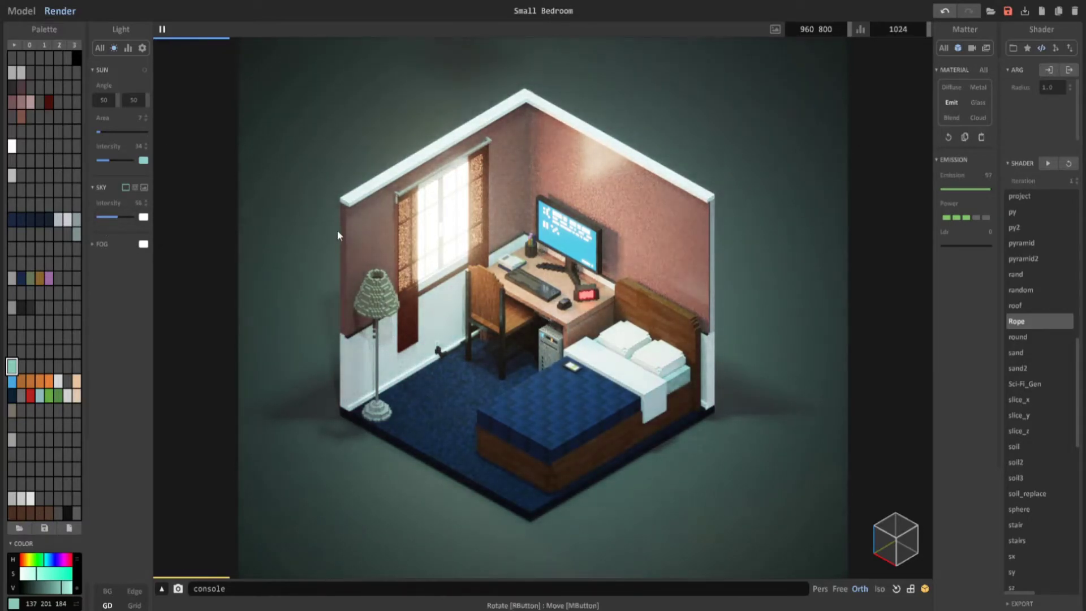
# Tint the sky light a warm peach with hue 28, saturation 63 and value 255.
pyautogui.click(143, 217)
pyautogui.moveTo(174, 224); pyautogui.dragTo(177, 226)
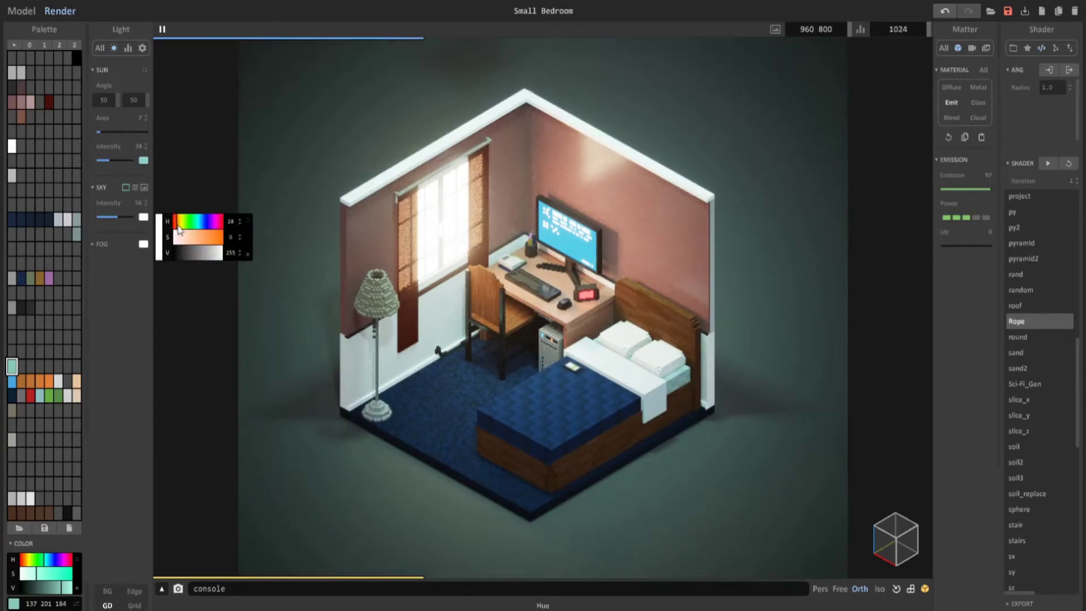
pyautogui.click(193, 238)
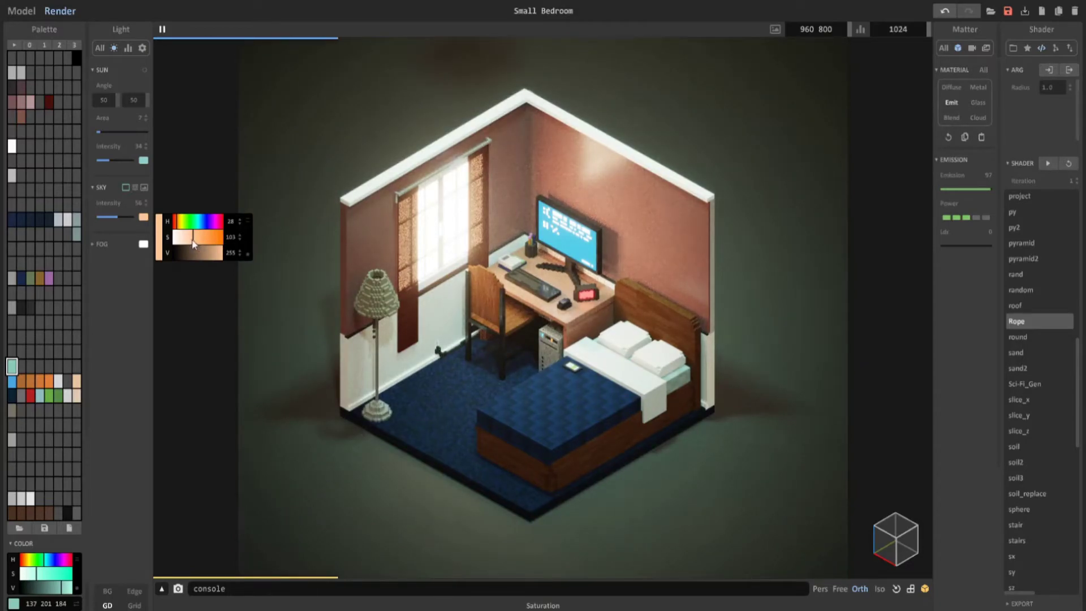
pyautogui.click(187, 238)
pyautogui.click(179, 223)
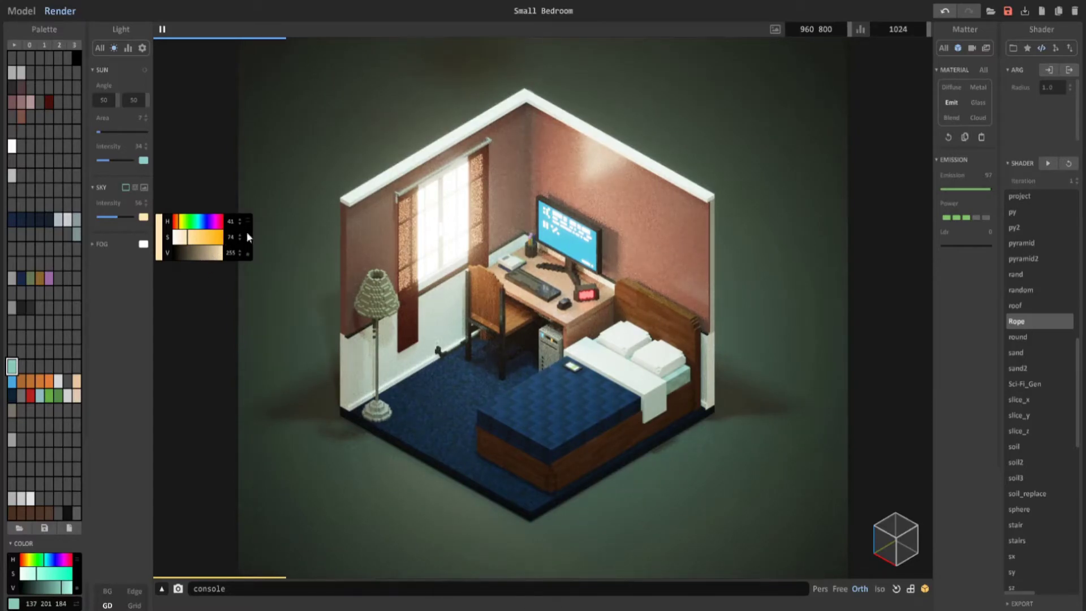
pyautogui.click(185, 240)
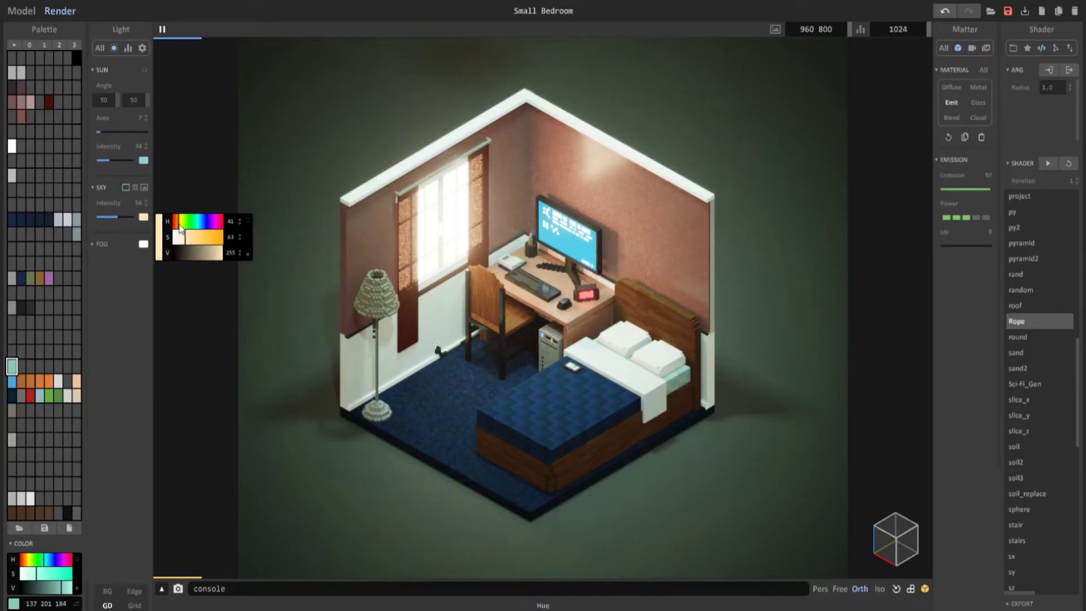
pyautogui.click(179, 222)
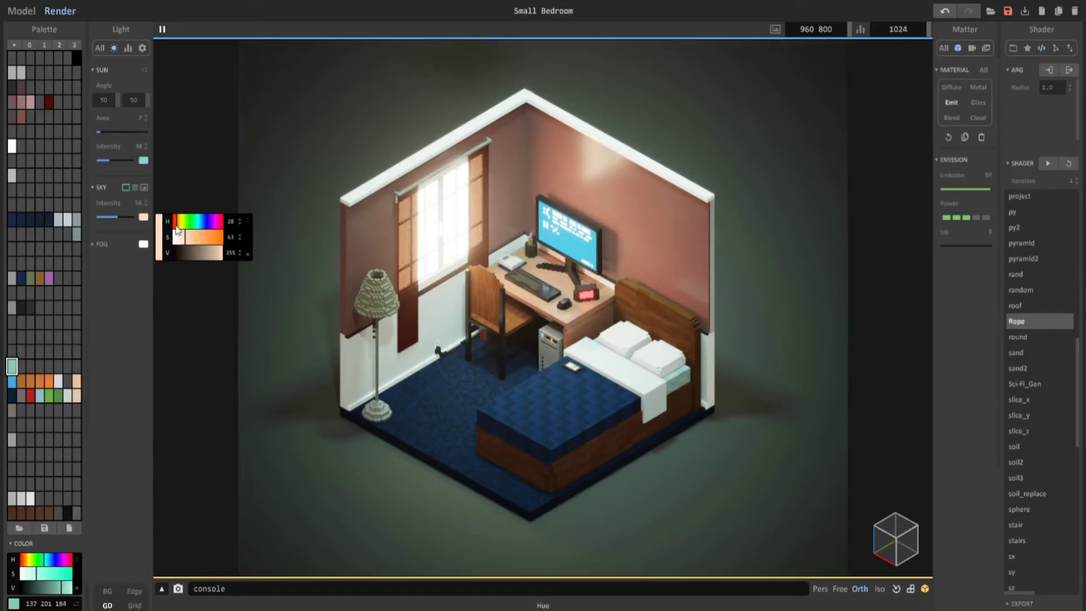
# Try a pink sky tint with hue 307 and inspect its RGB, HEX and HSV values.
pyautogui.click(215, 222)
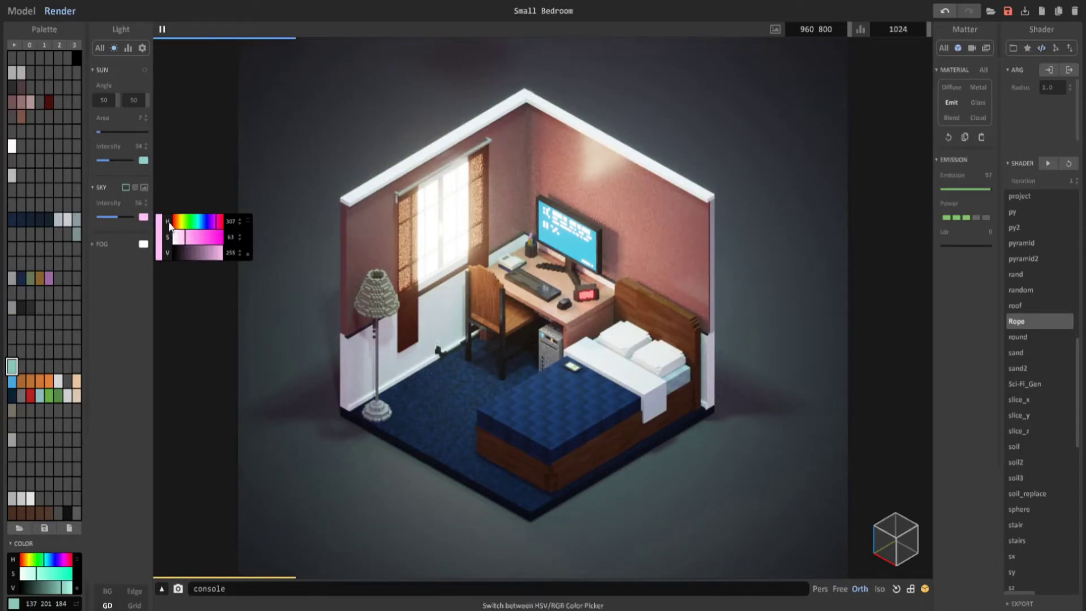
pyautogui.click(246, 221)
pyautogui.doubleClick(201, 243)
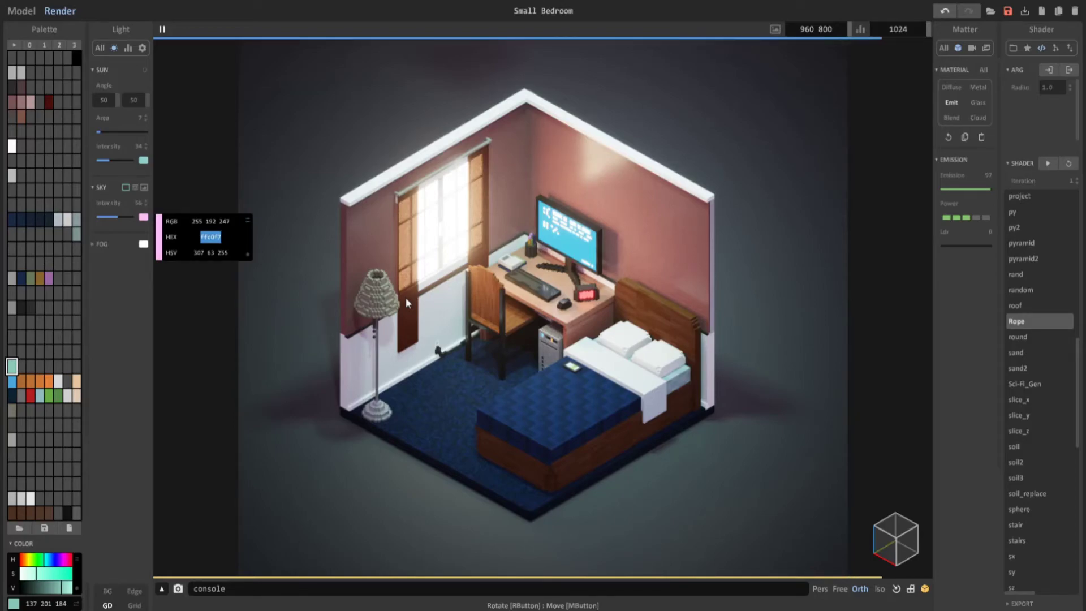
pyautogui.click(247, 220)
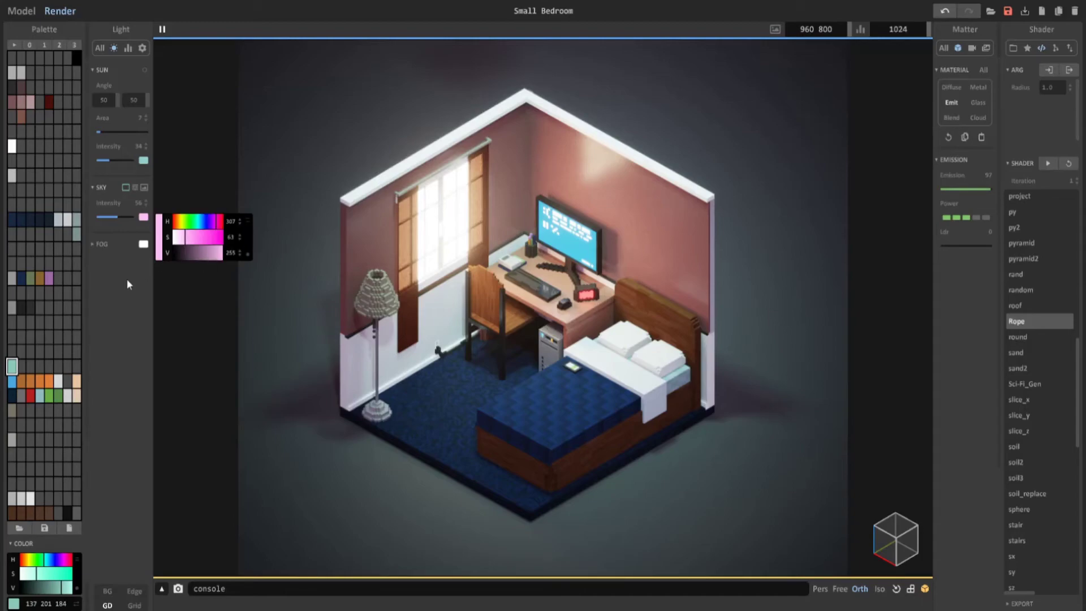
# Tint the sky light warm beige with hue 36, saturation 66 and value 223, and set the sun intensity to 50.
pyautogui.click(174, 222)
pyautogui.click(176, 221)
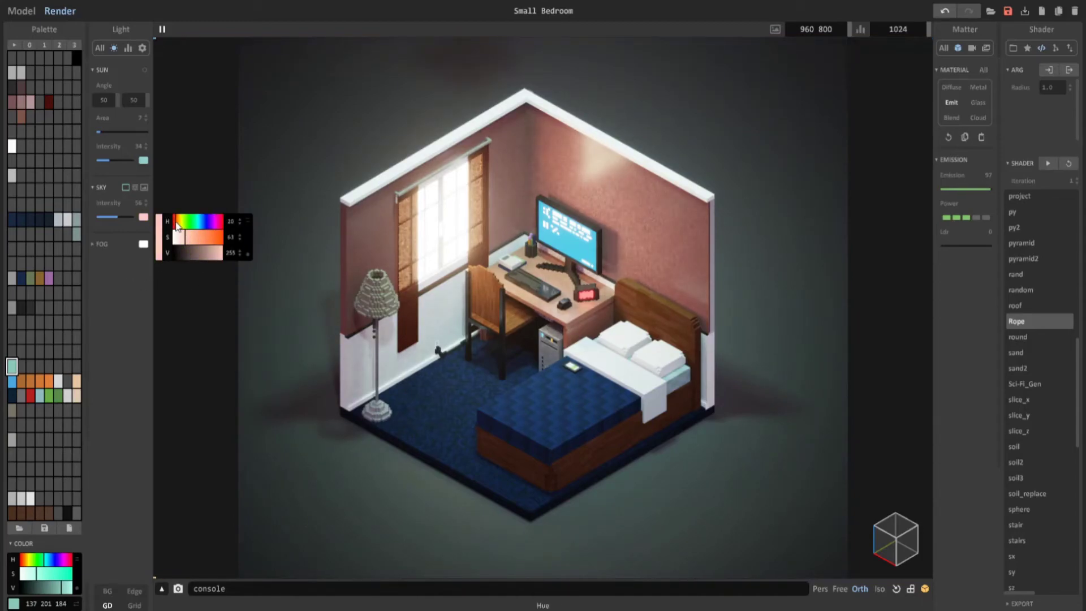
pyautogui.click(217, 253)
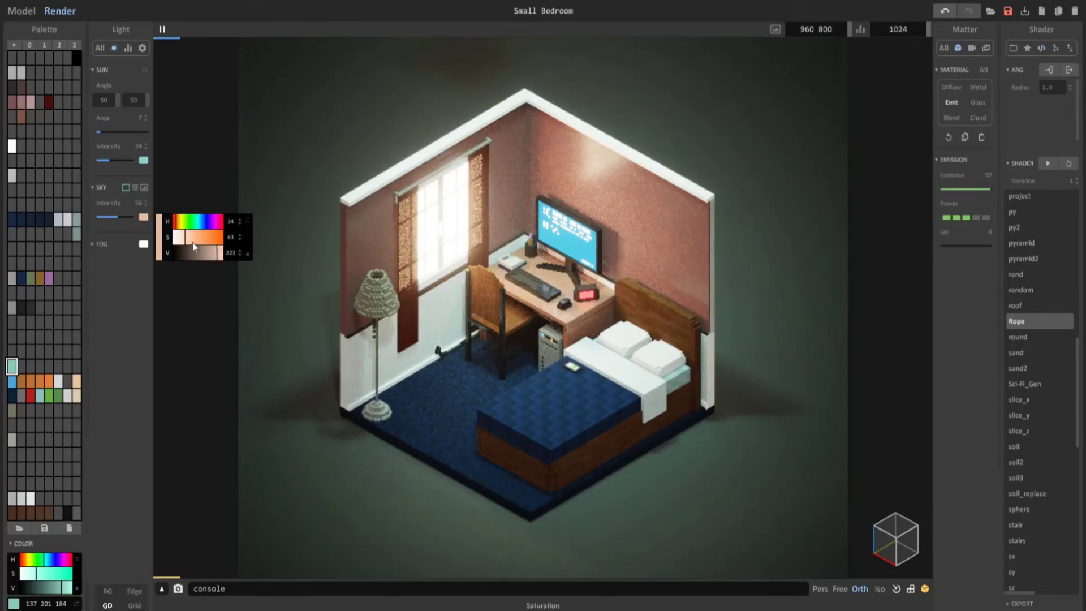
pyautogui.click(176, 225)
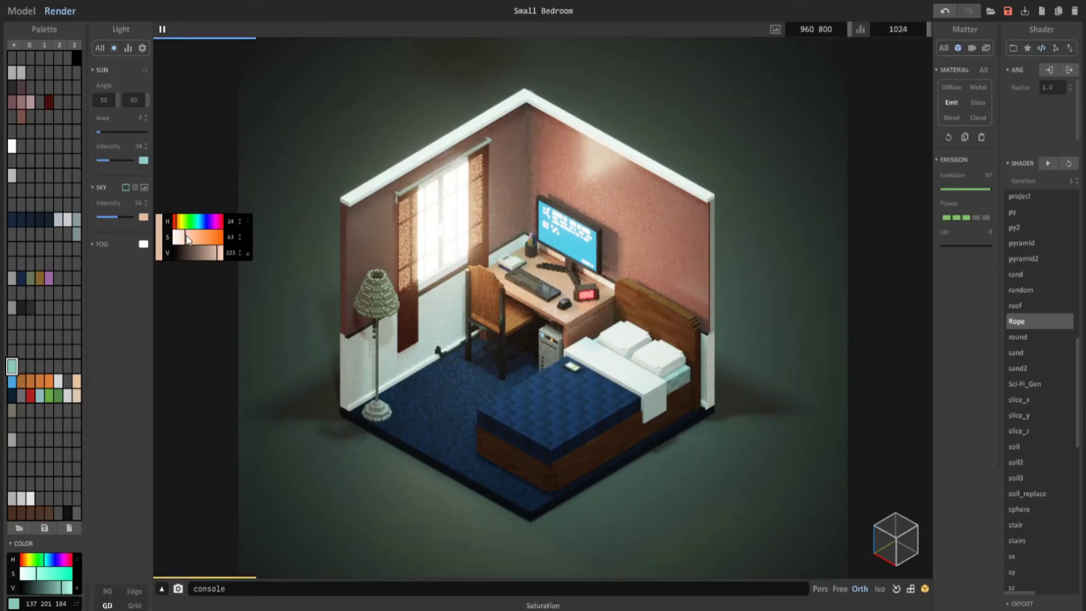
pyautogui.click(186, 235)
pyautogui.moveTo(177, 226); pyautogui.dragTo(178, 227)
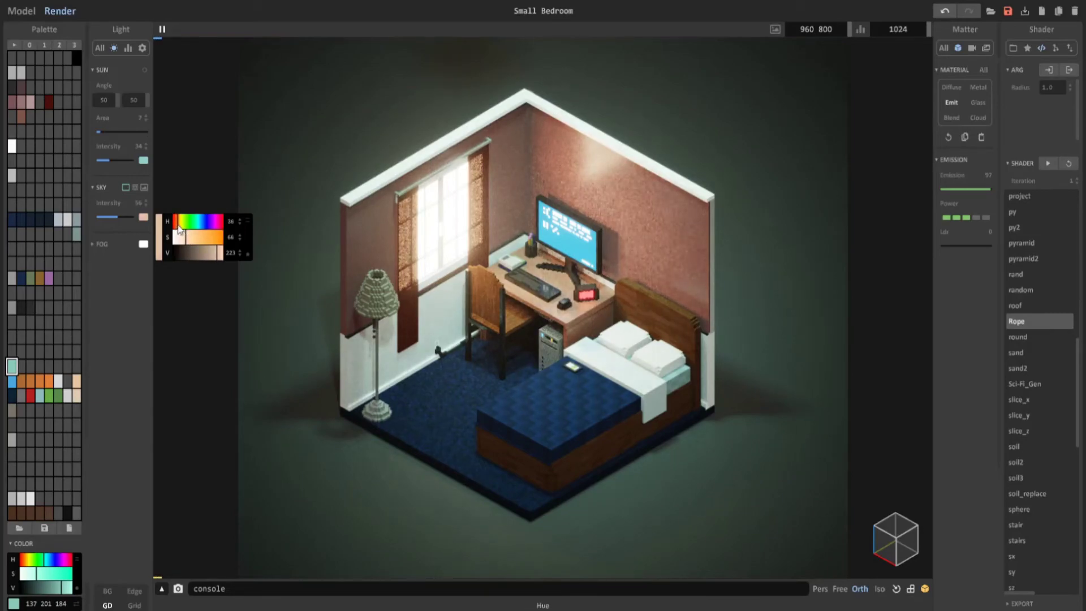
pyautogui.moveTo(108, 161)
pyautogui.mouseDown()
pyautogui.moveTo(130, 159)
pyautogui.moveTo(115, 160)
pyautogui.mouseUp()
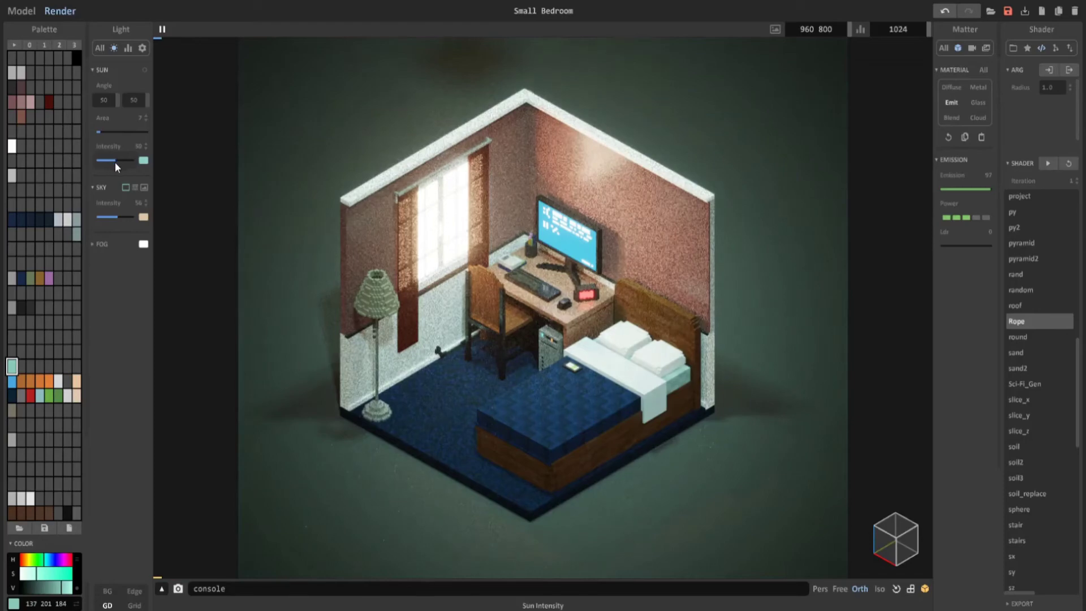
# Delete the teal light panel above the bedroom from the model and render the scene again.
pyautogui.click(21, 11)
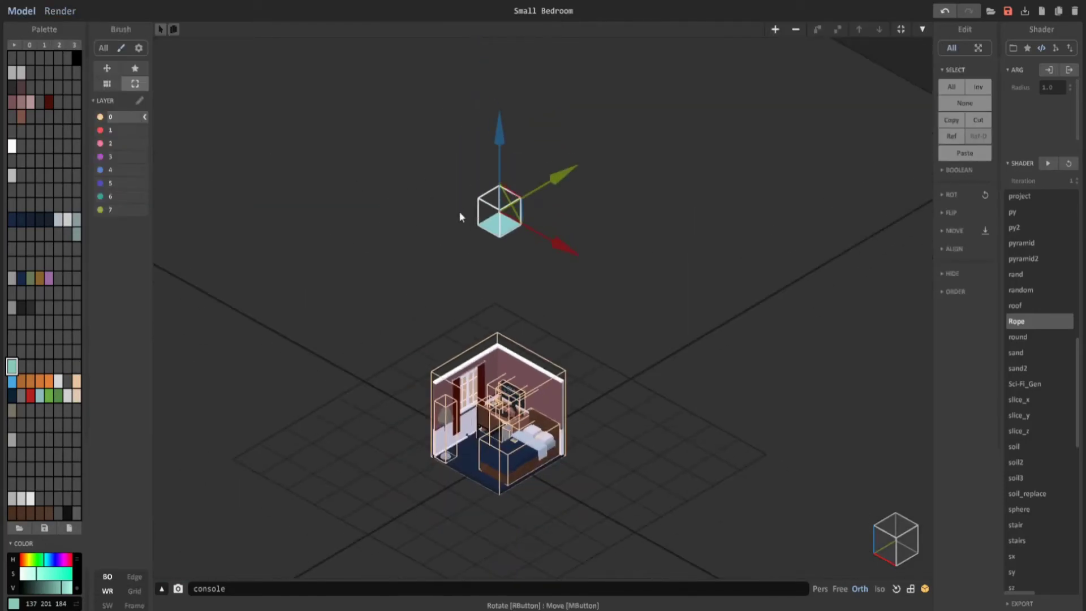
pyautogui.moveTo(510, 224); pyautogui.dragTo(514, 230, button='right')
pyautogui.press('Delete')
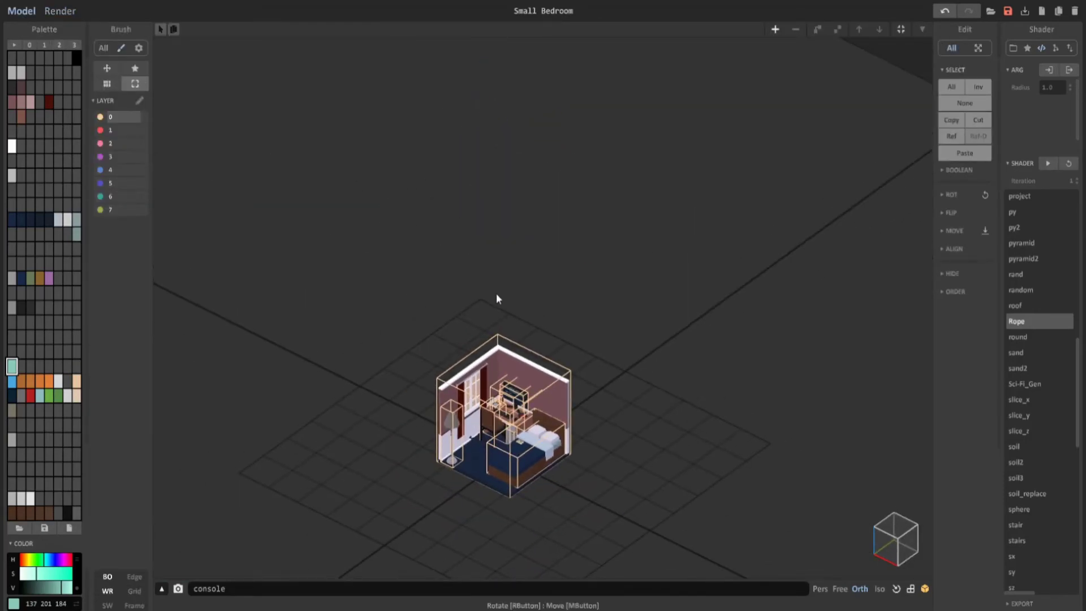
pyautogui.click(60, 11)
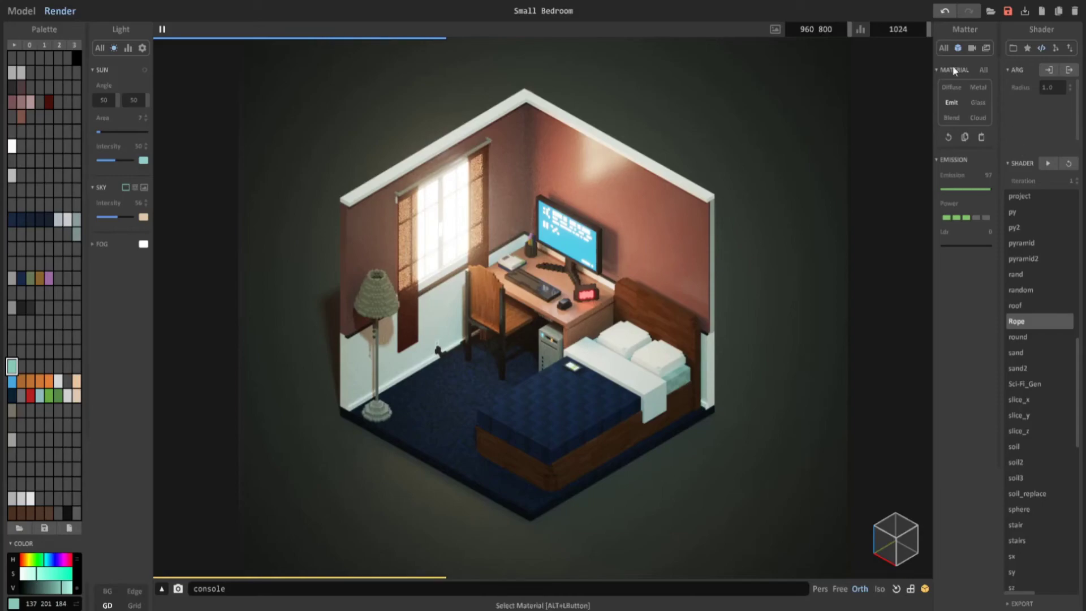
# Set the camera exposure to 3.8 and the bloom mix to 62, and fine-tune the bloom size.
pyautogui.click(972, 47)
pyautogui.click(954, 226)
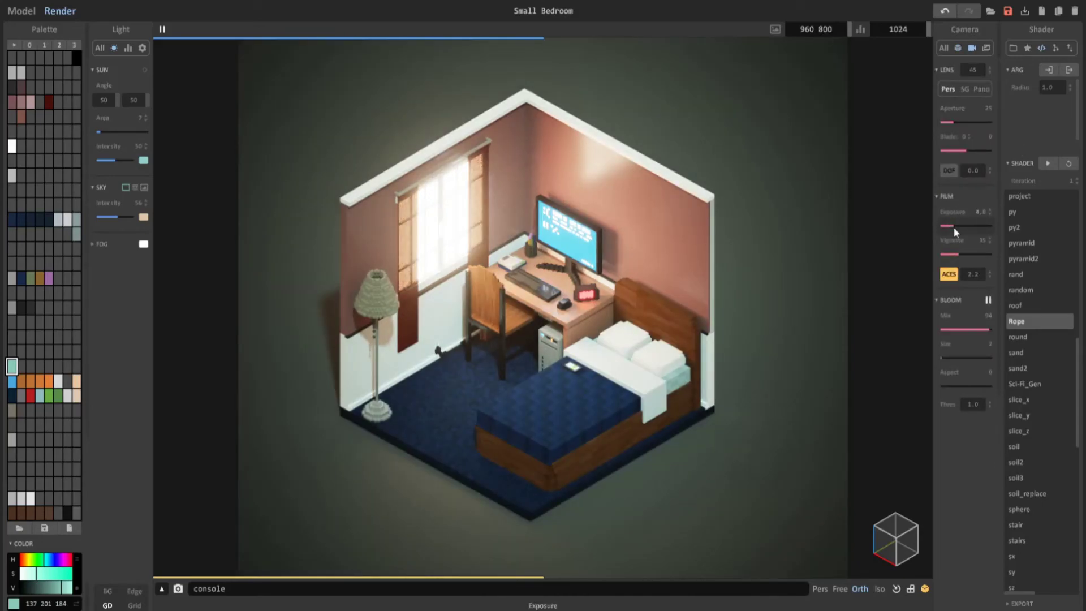
pyautogui.moveTo(954, 227); pyautogui.dragTo(951, 229)
pyautogui.click(979, 329)
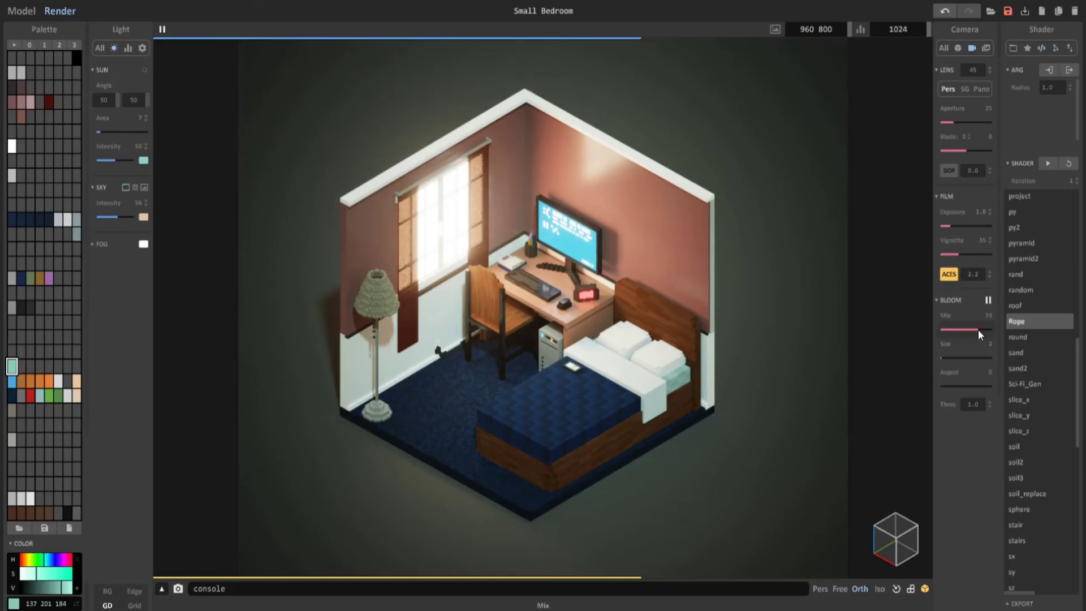
pyautogui.moveTo(945, 357); pyautogui.dragTo(935, 358)
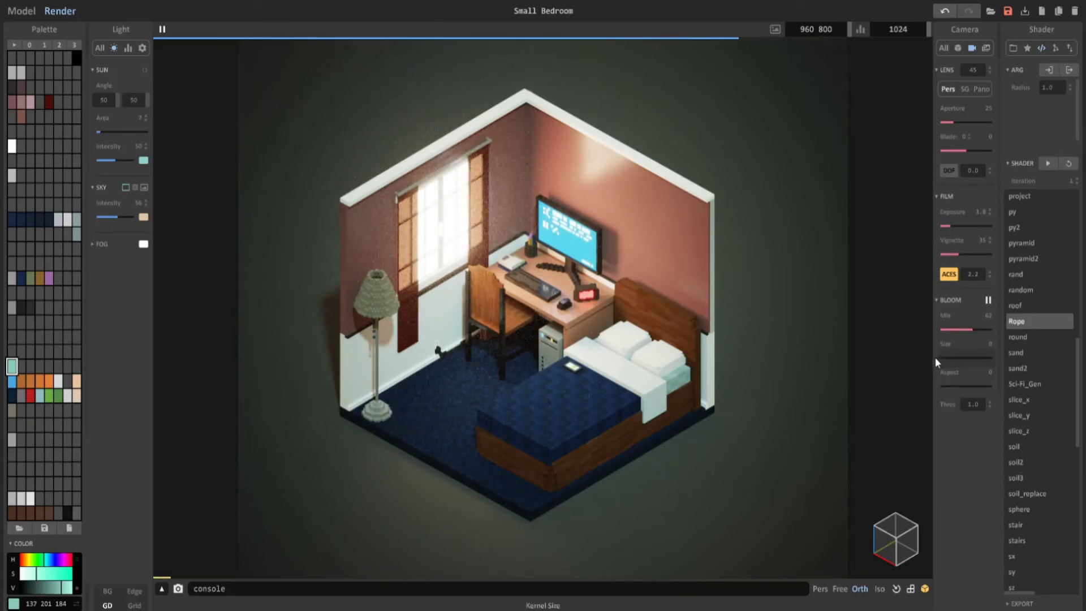
pyautogui.click(942, 357)
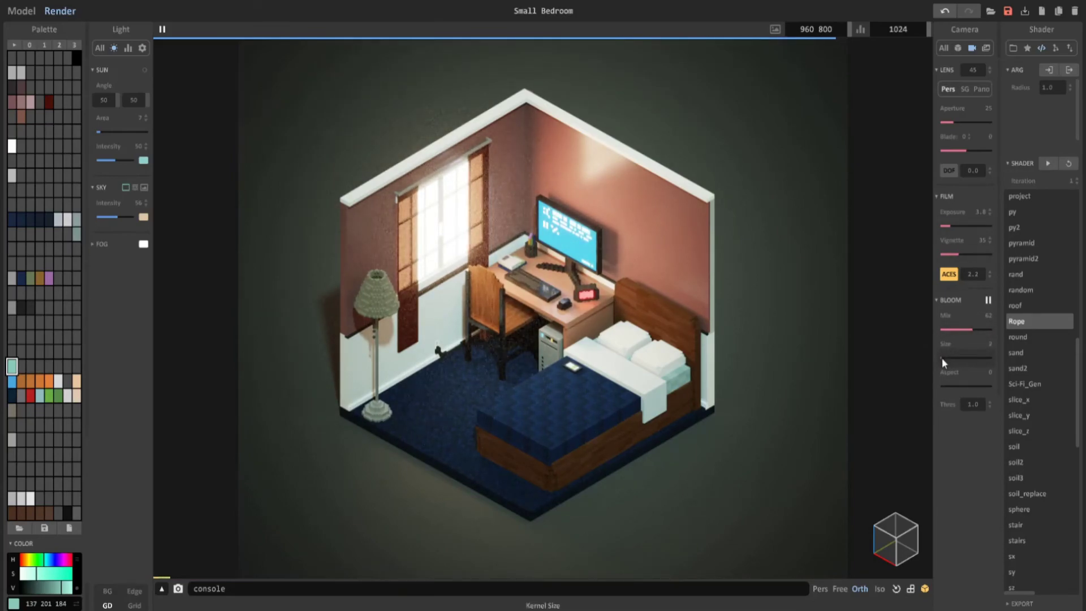